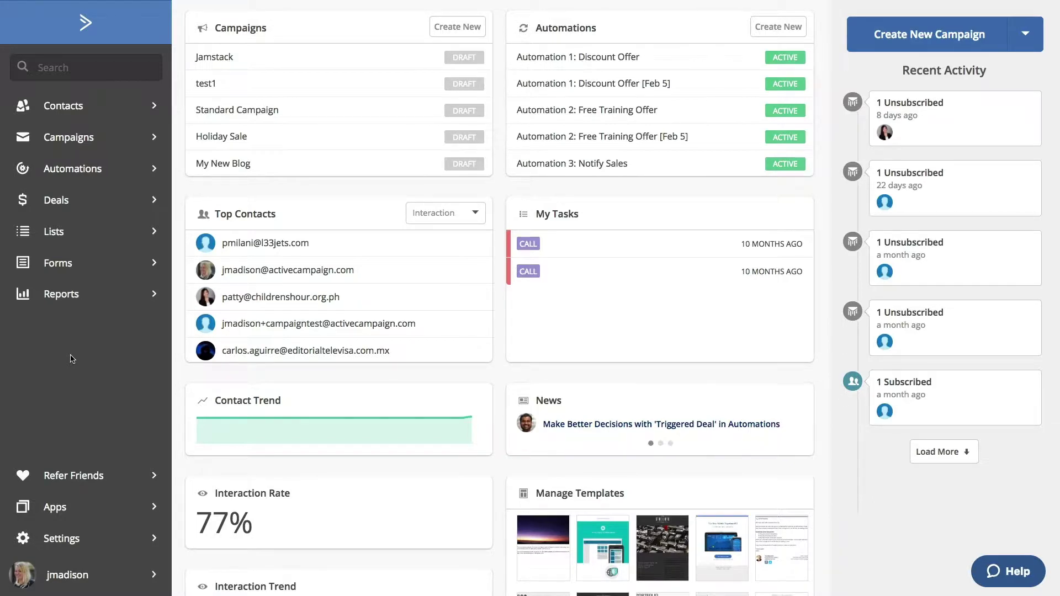
# - Open the Contacts page showing all 106 contacts and select the Search contacts box
pyautogui.click(86, 107)
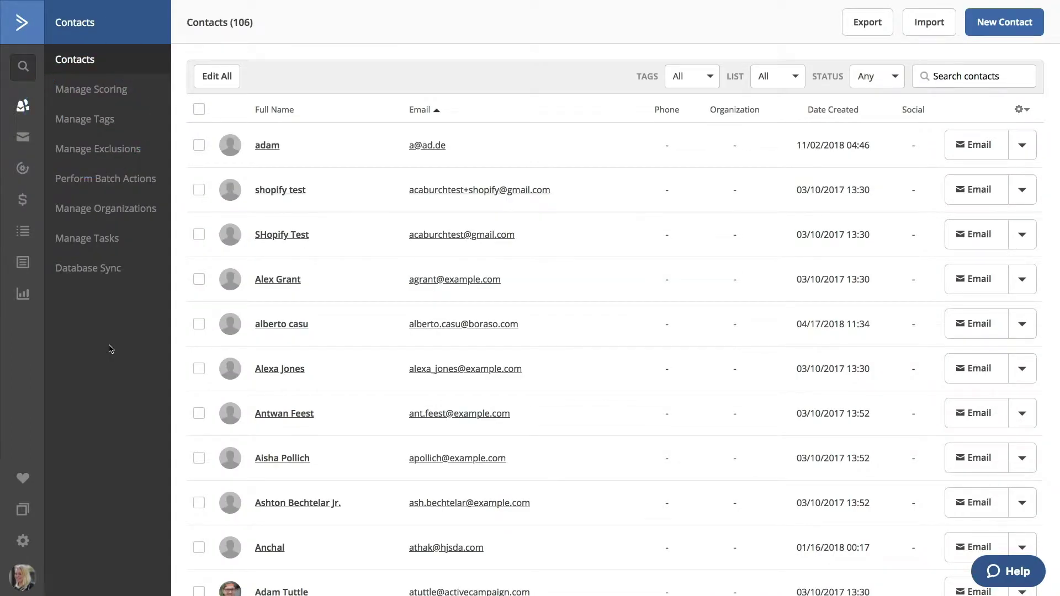
pyautogui.click(957, 77)
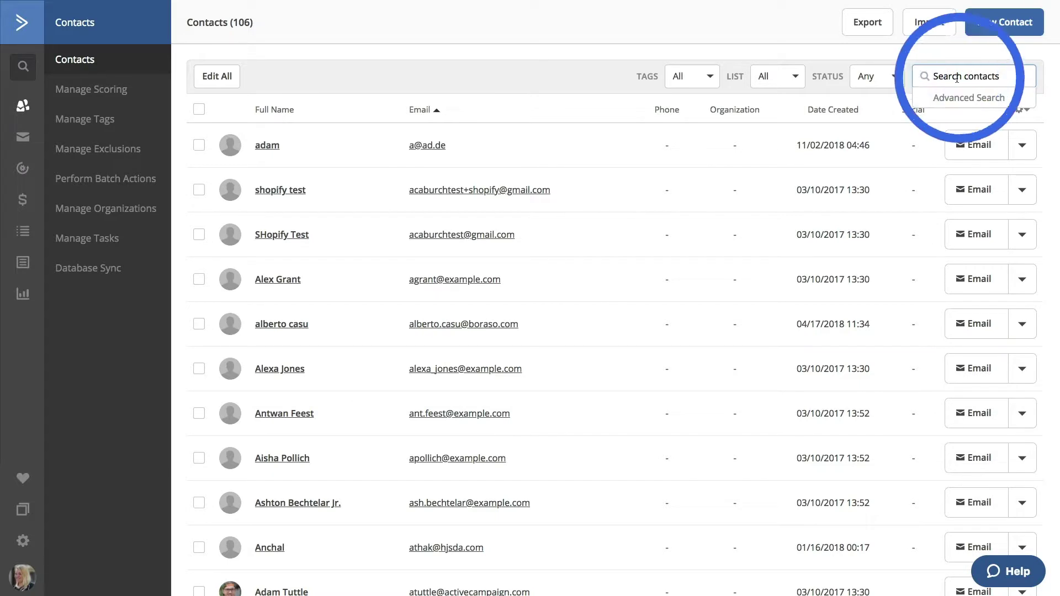
# - Open Advanced Search and list the condition categories for the empty condition row
pyautogui.click(957, 97)
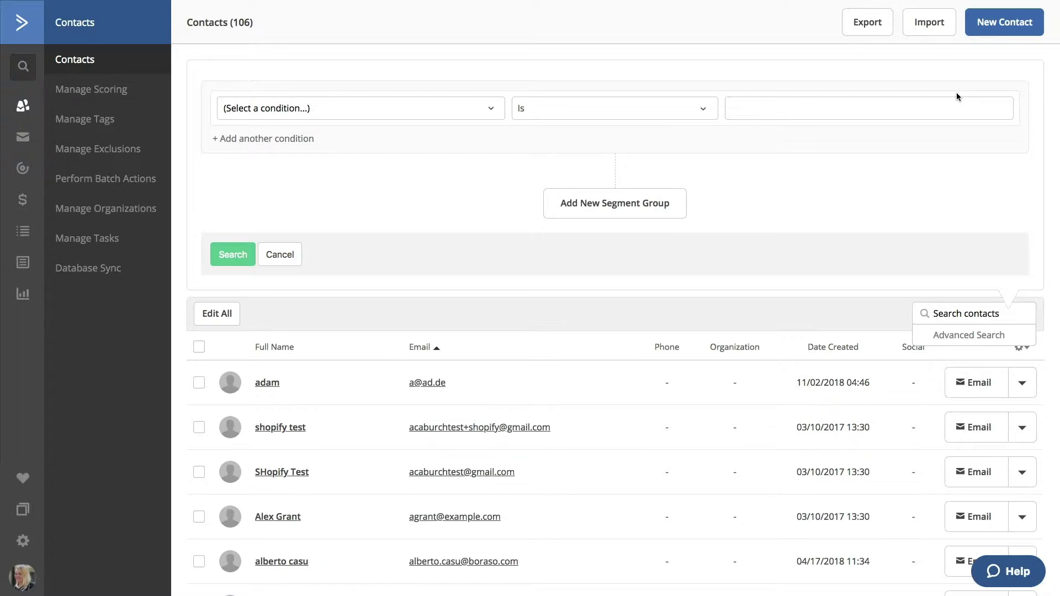
pyautogui.click(490, 109)
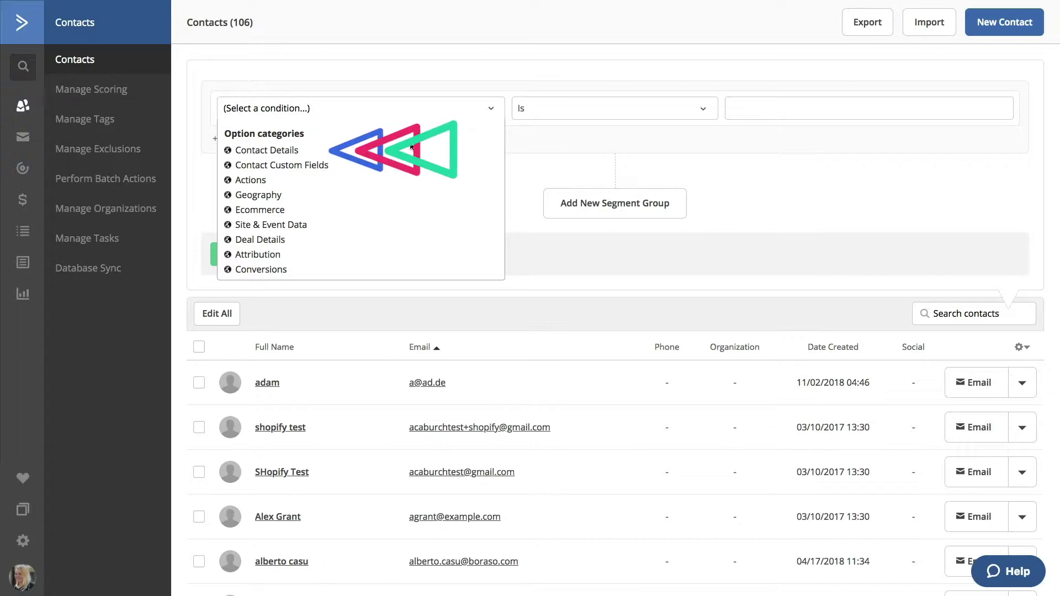
# - Set the first condition to Tag exists 'customer' and add a second AND condition row
pyautogui.click(288, 154)
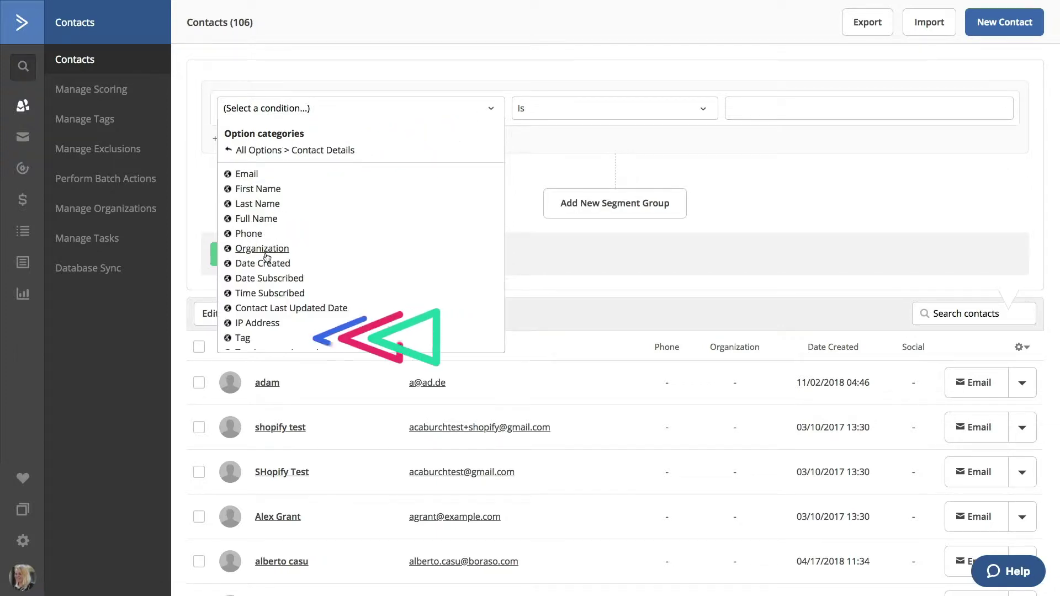
pyautogui.click(243, 337)
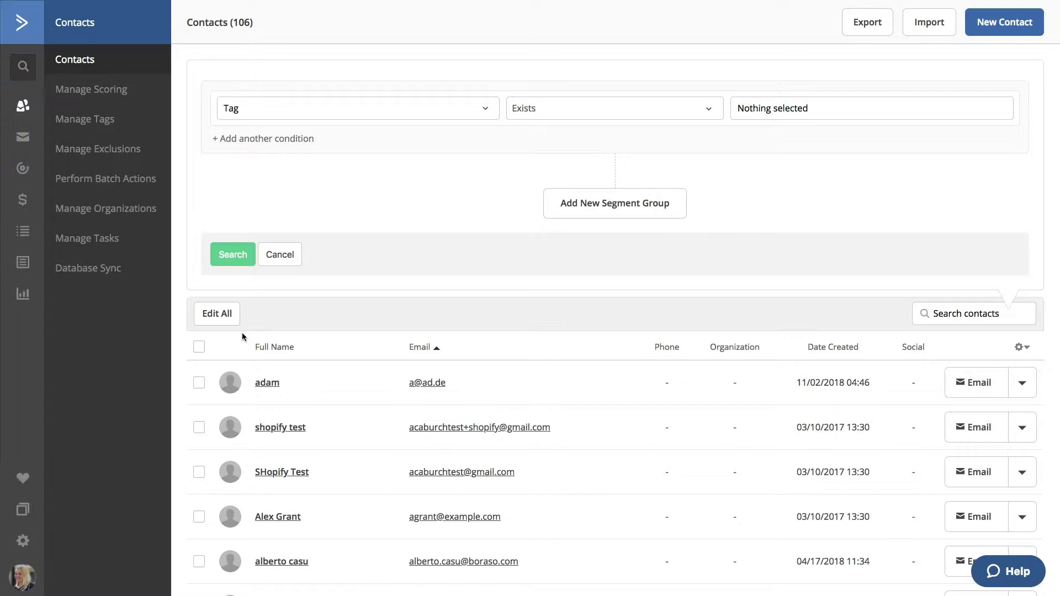
pyautogui.click(630, 114)
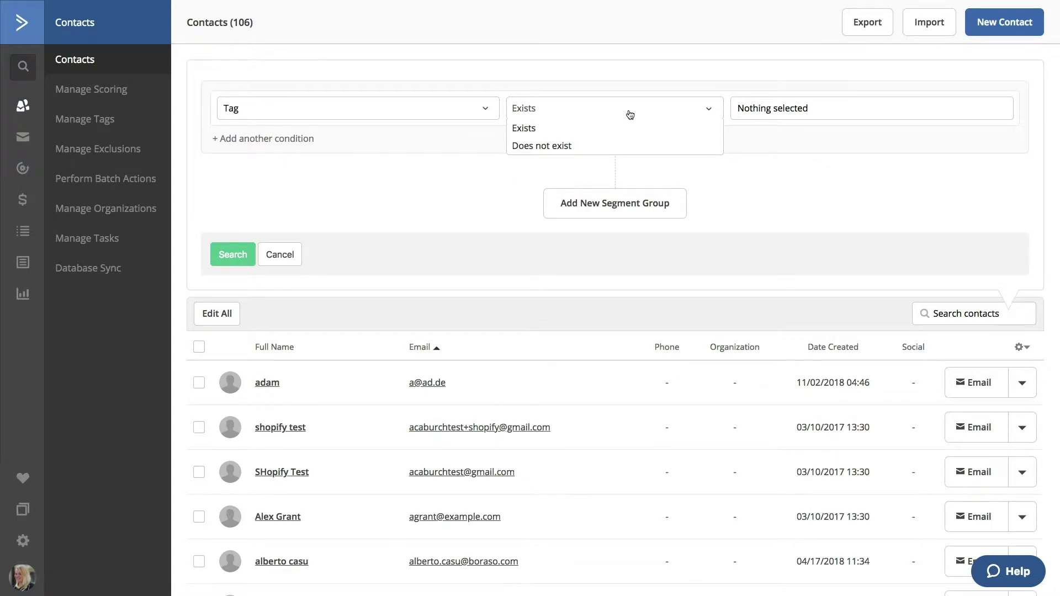
pyautogui.click(570, 126)
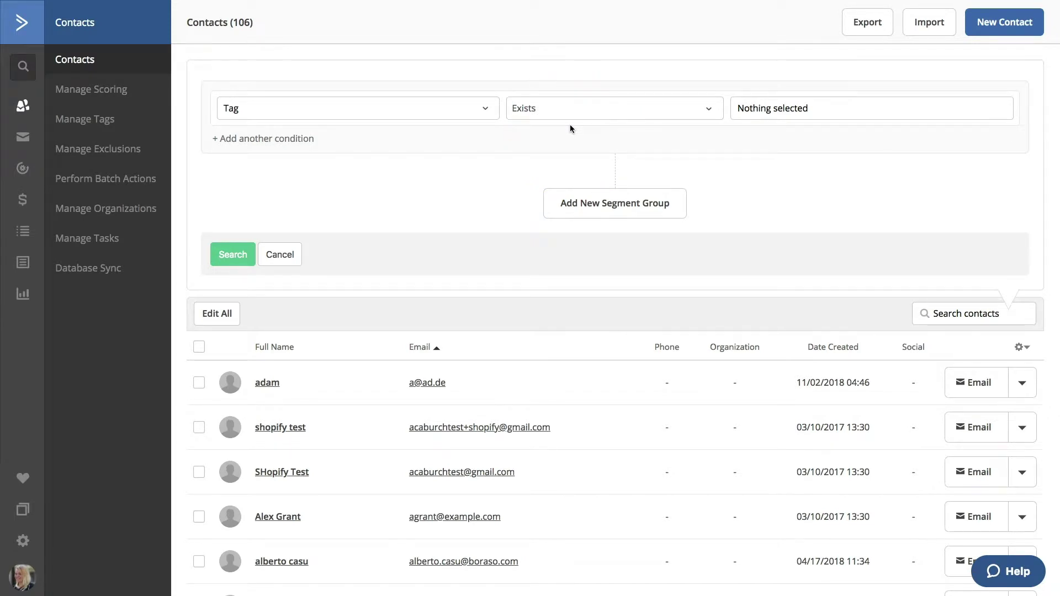
pyautogui.click(802, 106)
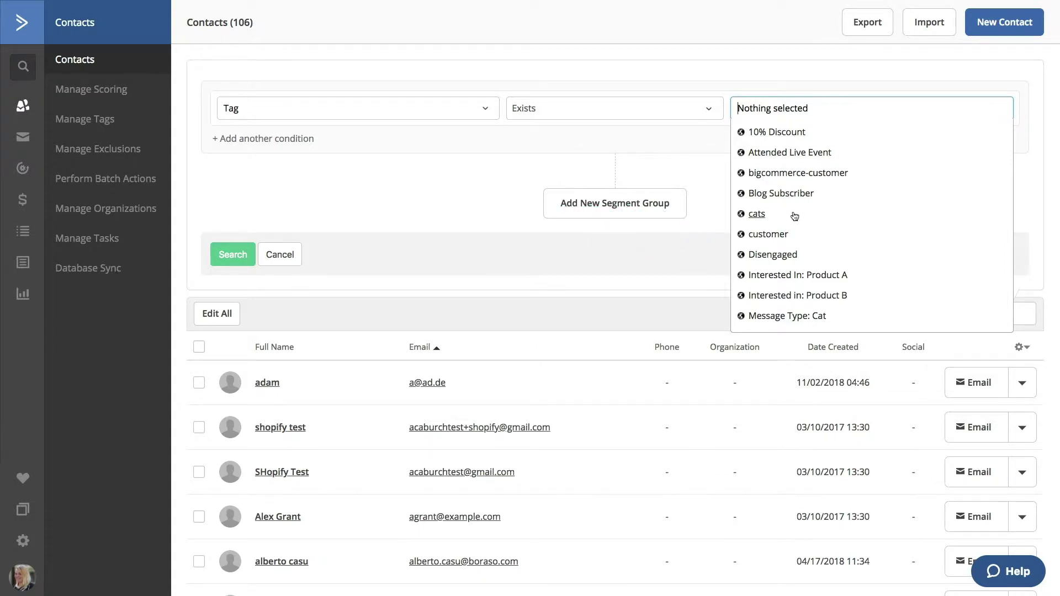
pyautogui.click(787, 234)
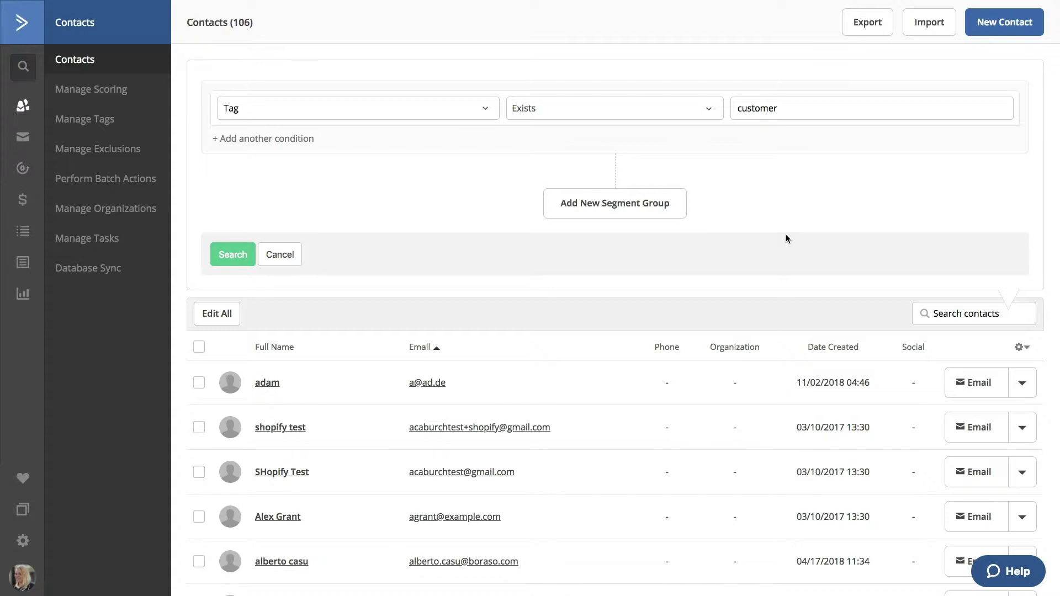
pyautogui.click(306, 139)
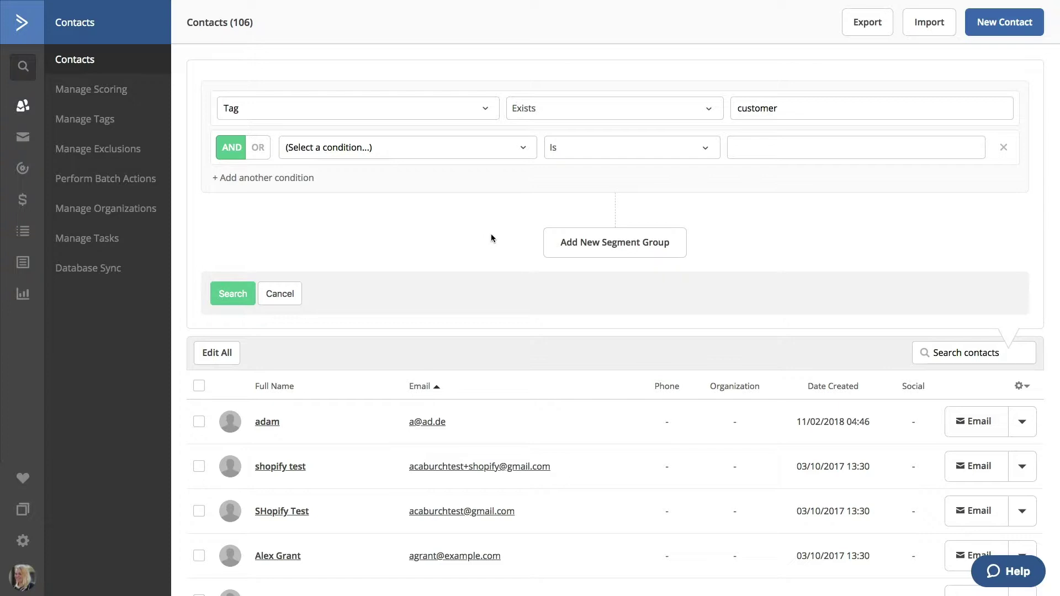
# - Make the second condition Has opened 'Pet Store Welcome Blast - 10/6/2017'
pyautogui.click(526, 154)
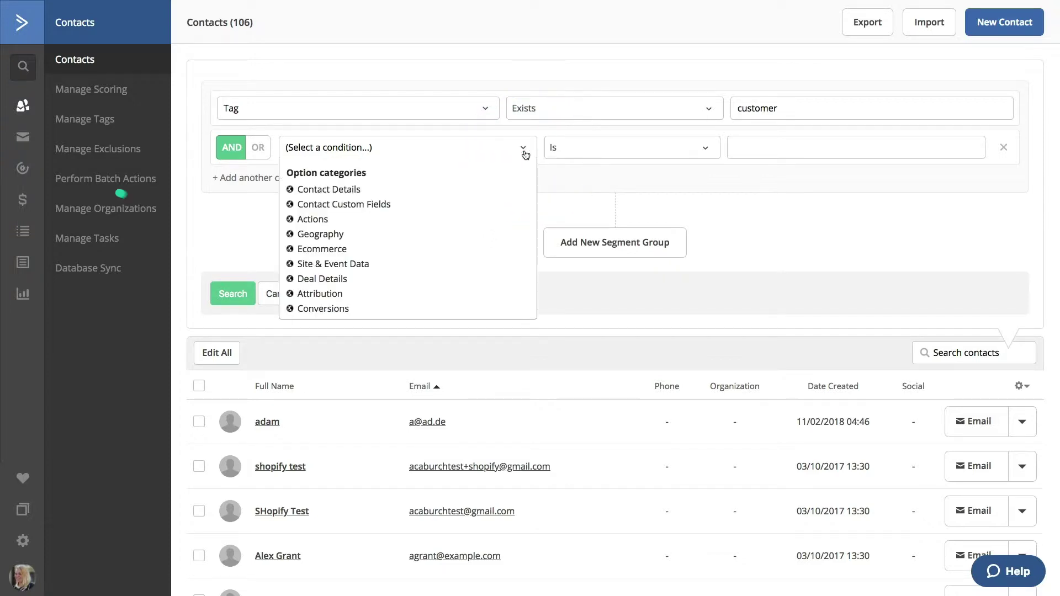
pyautogui.click(331, 219)
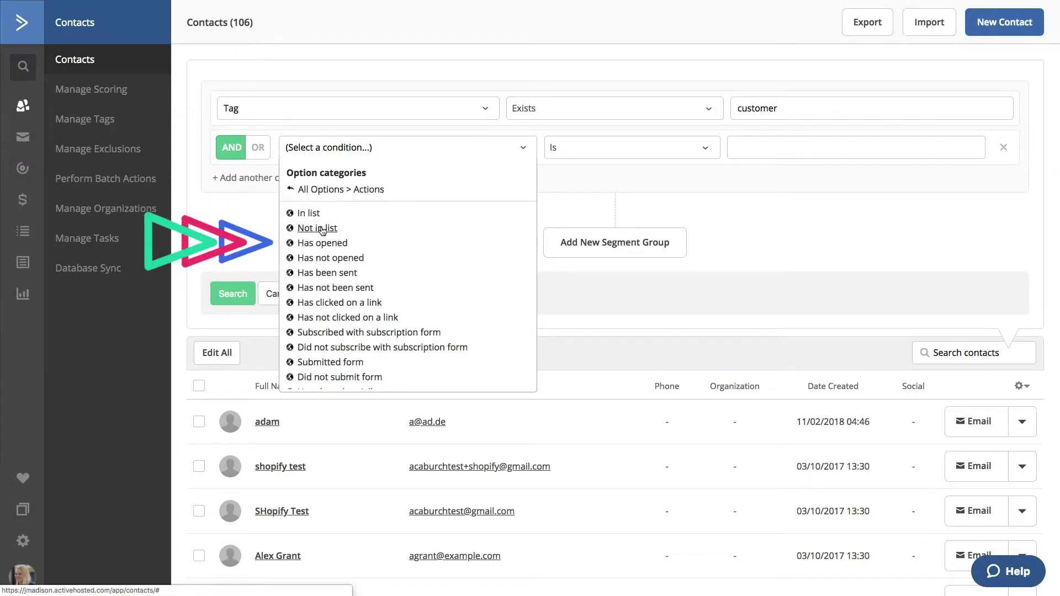
pyautogui.click(323, 243)
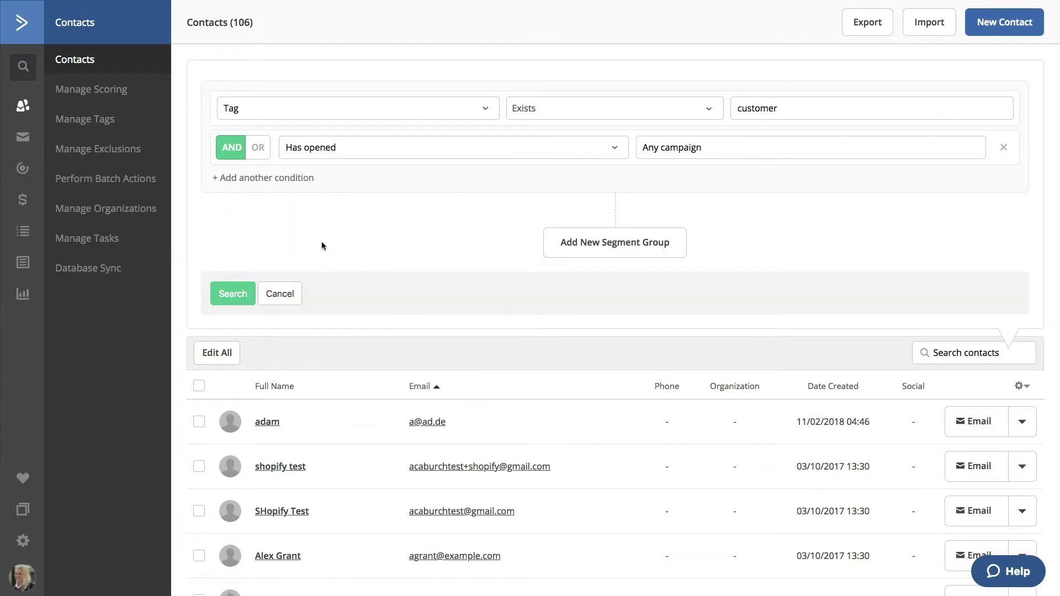
pyautogui.click(665, 149)
pyautogui.click(674, 190)
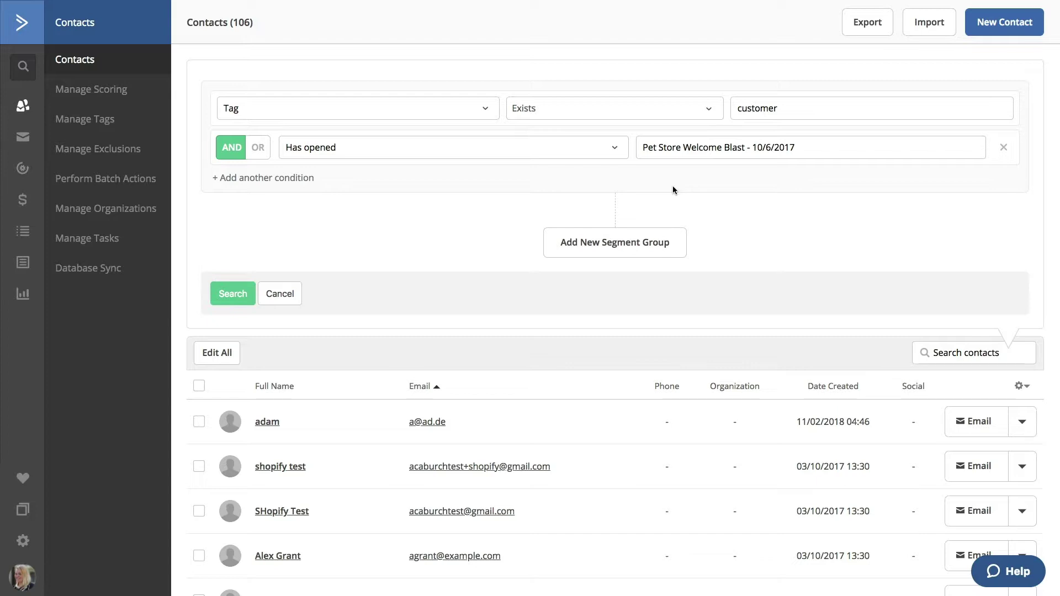
# - Add then delete an empty segment group, and run the search down to one contact
pyautogui.click(634, 240)
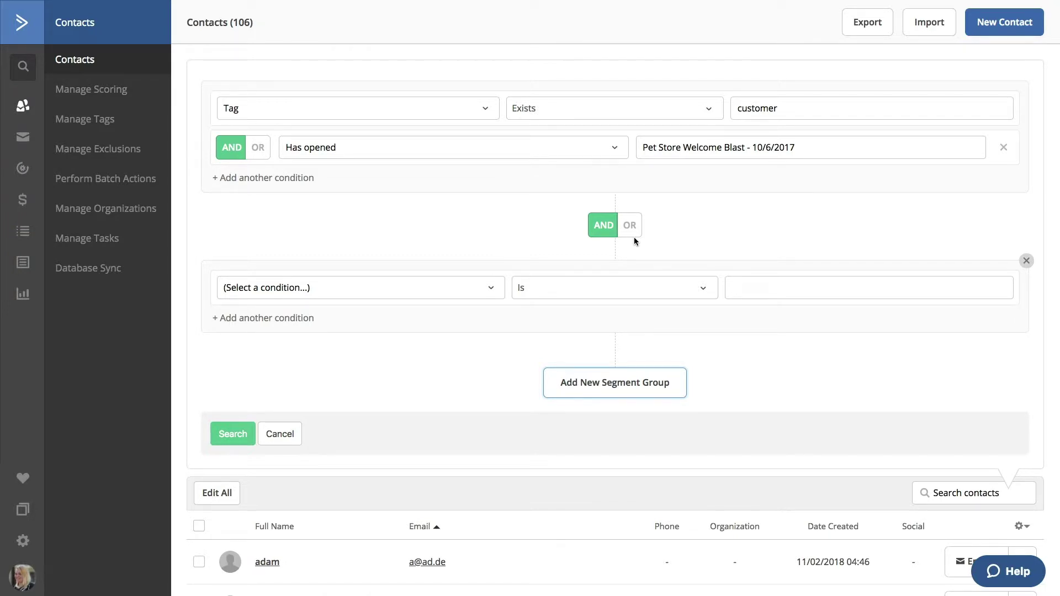
pyautogui.click(1027, 261)
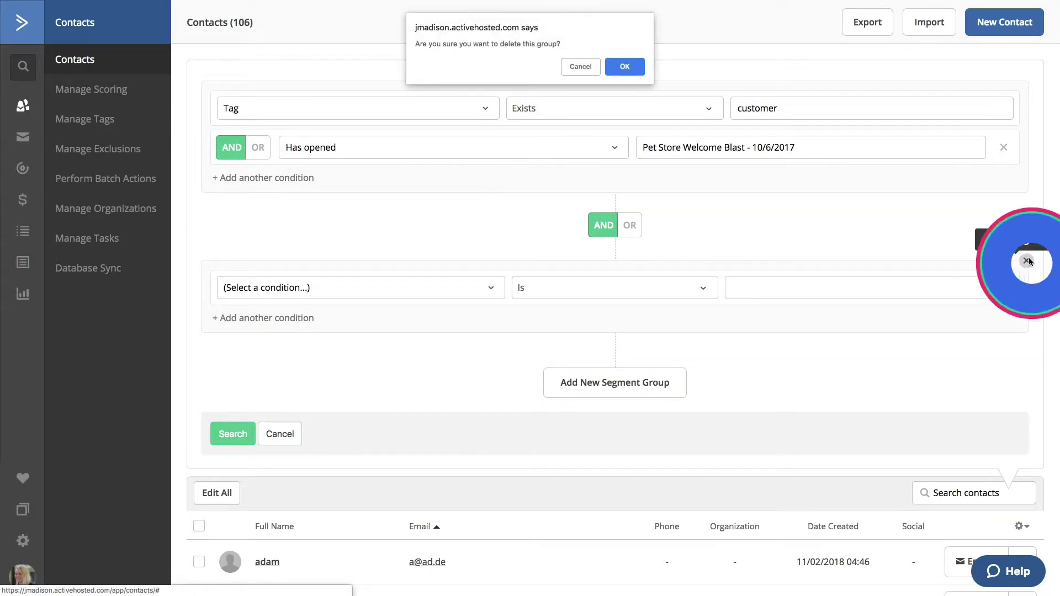
pyautogui.click(636, 68)
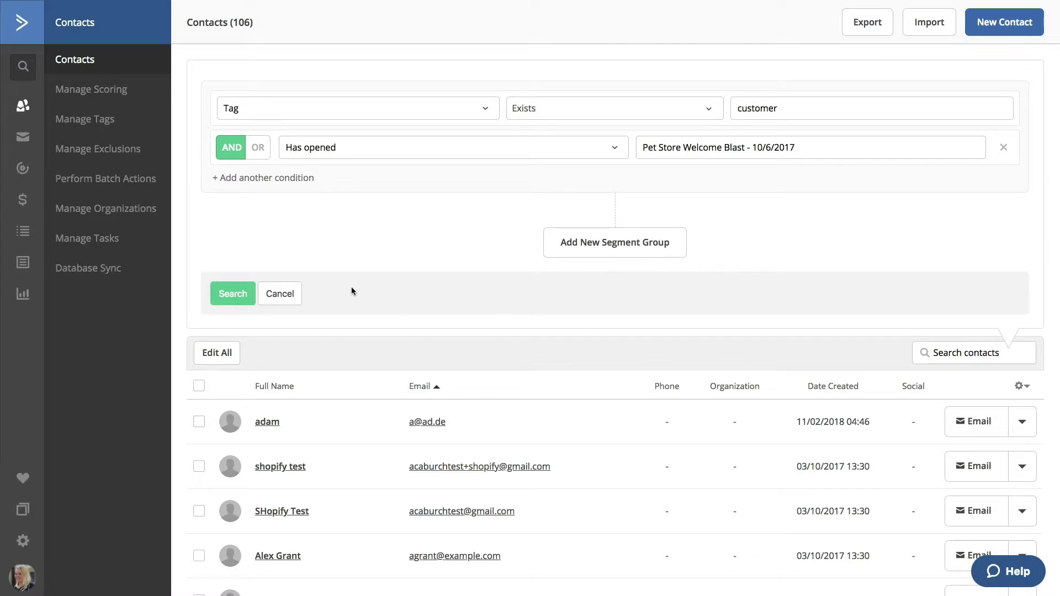
pyautogui.click(233, 293)
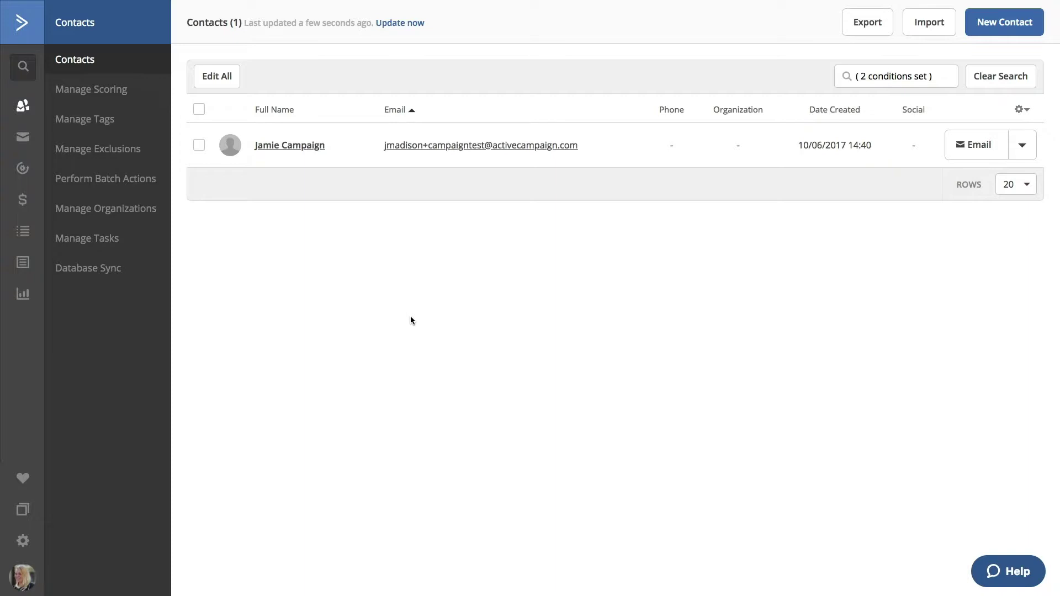
# - Save the two search conditions as the segment 'Customer: Opened Campaign'
pyautogui.click(893, 82)
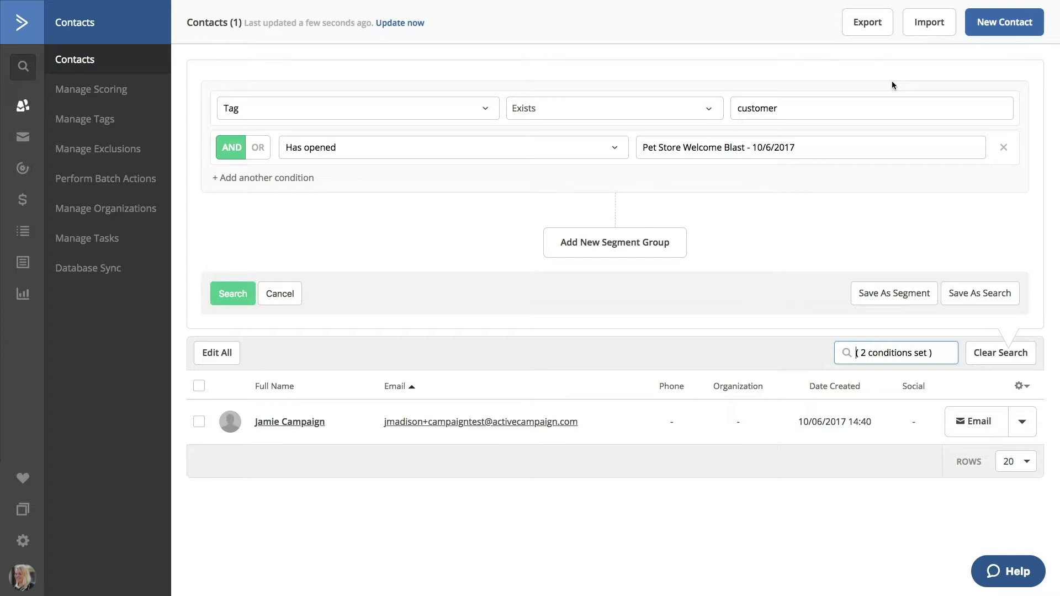
pyautogui.click(896, 294)
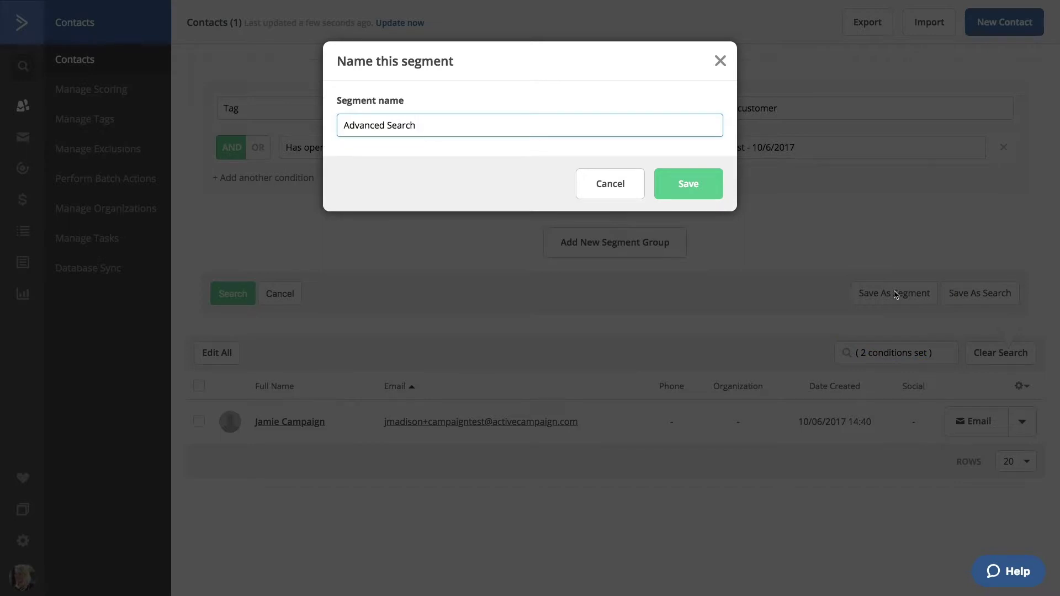
pyautogui.hotkey('ctrl', 'a')
pyautogui.write('Customer: Opened Campaign')
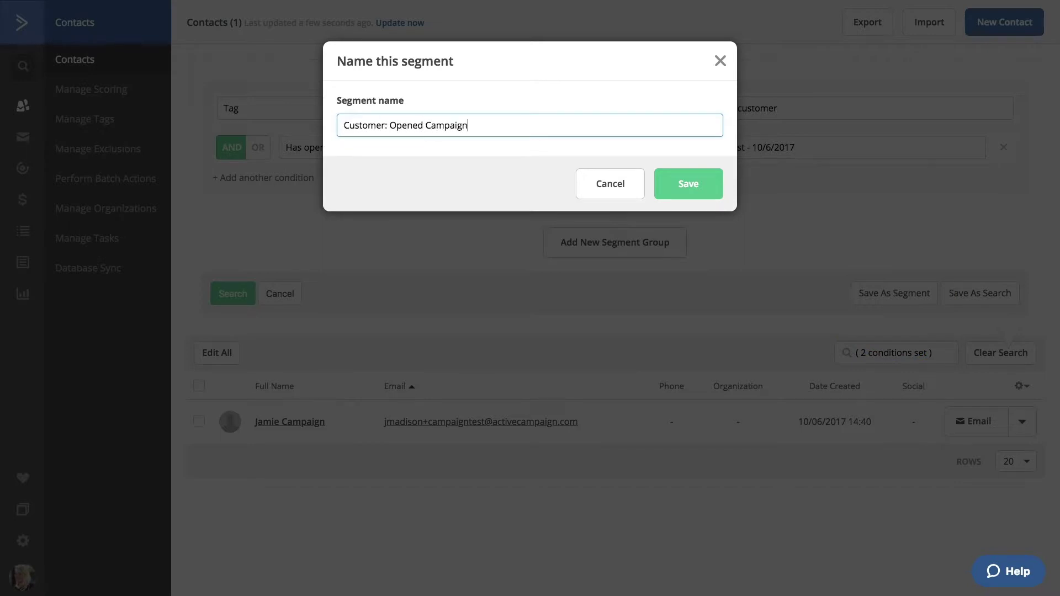
pyautogui.click(691, 185)
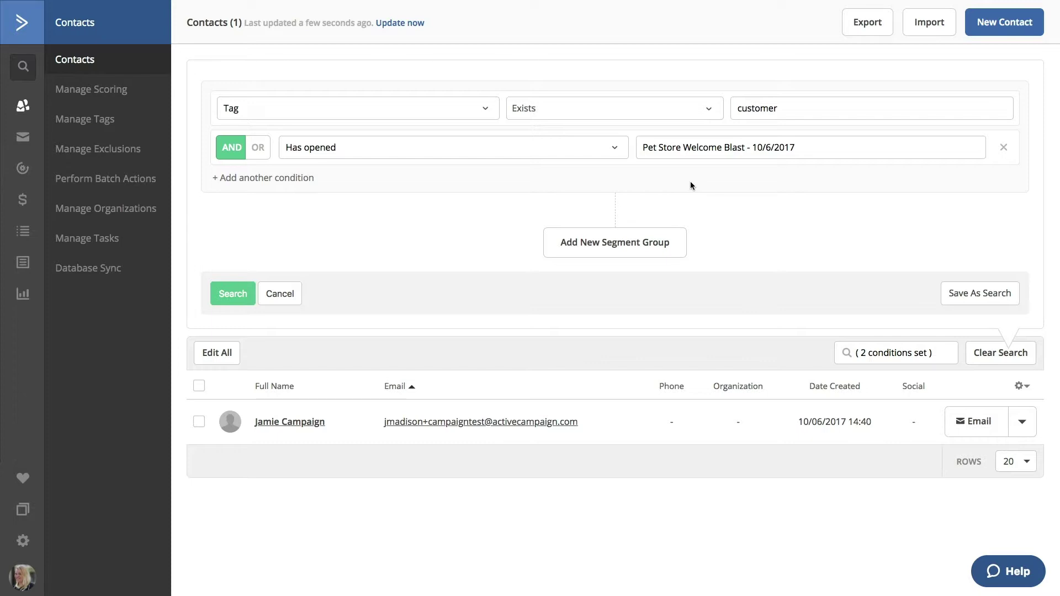
pyautogui.click(959, 303)
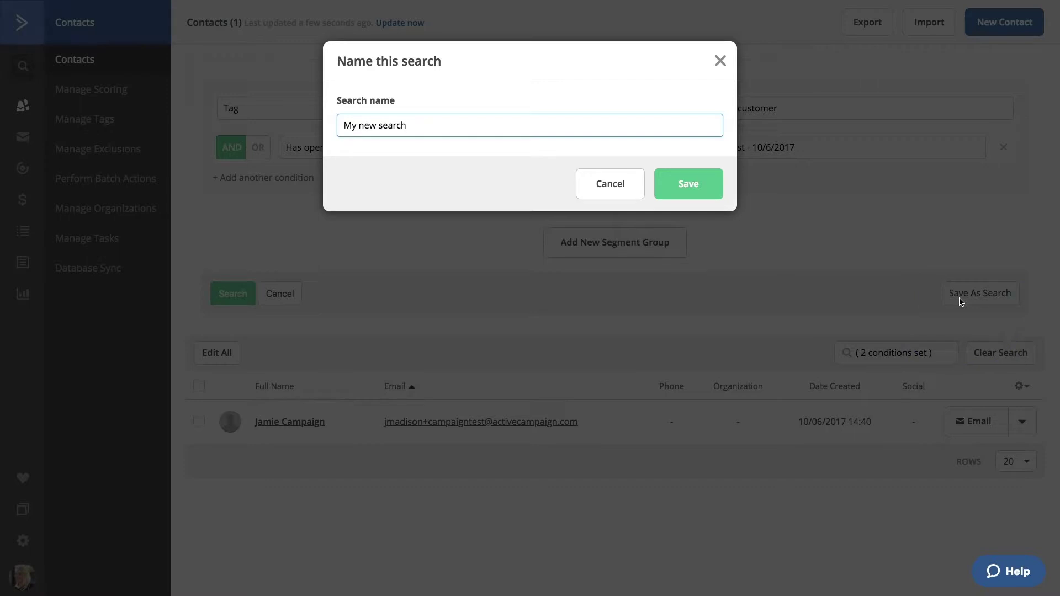
# - Rename the saved search from 'My new search' to 'Customers to watch' and save it
pyautogui.press('super+a')
pyautogui.write('Customers to watch')
pyautogui.click(709, 186)
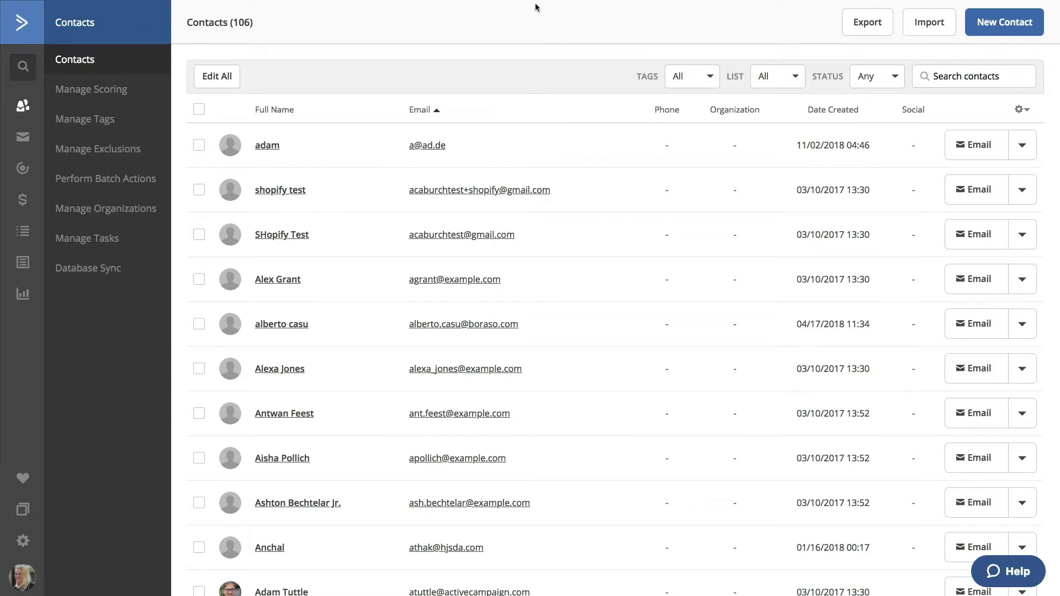
# - Apply the saved search 'Customers to watch', then go to the Manage Lists page
pyautogui.click(951, 77)
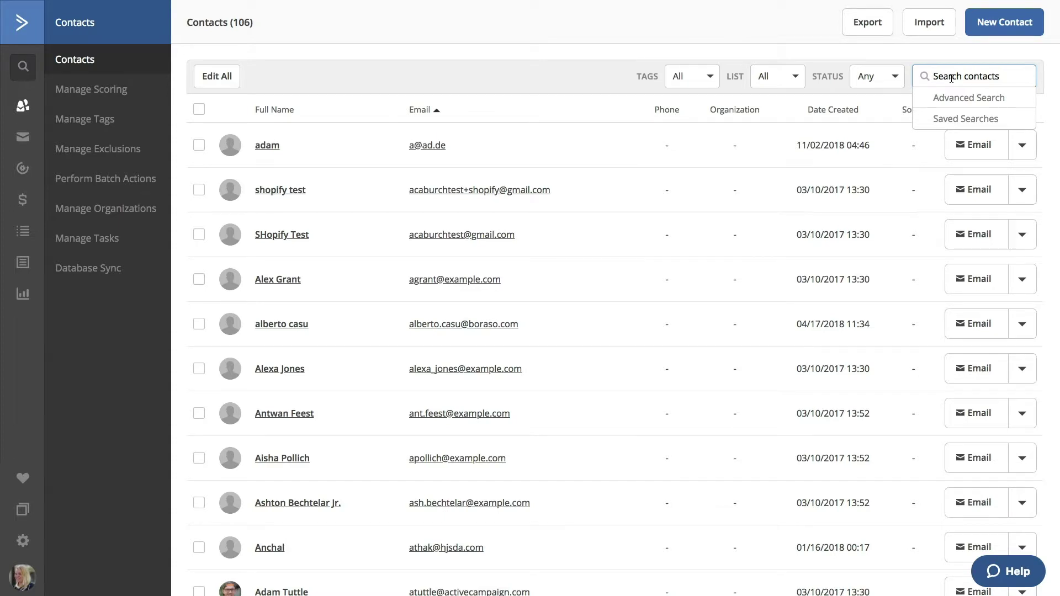
pyautogui.click(954, 114)
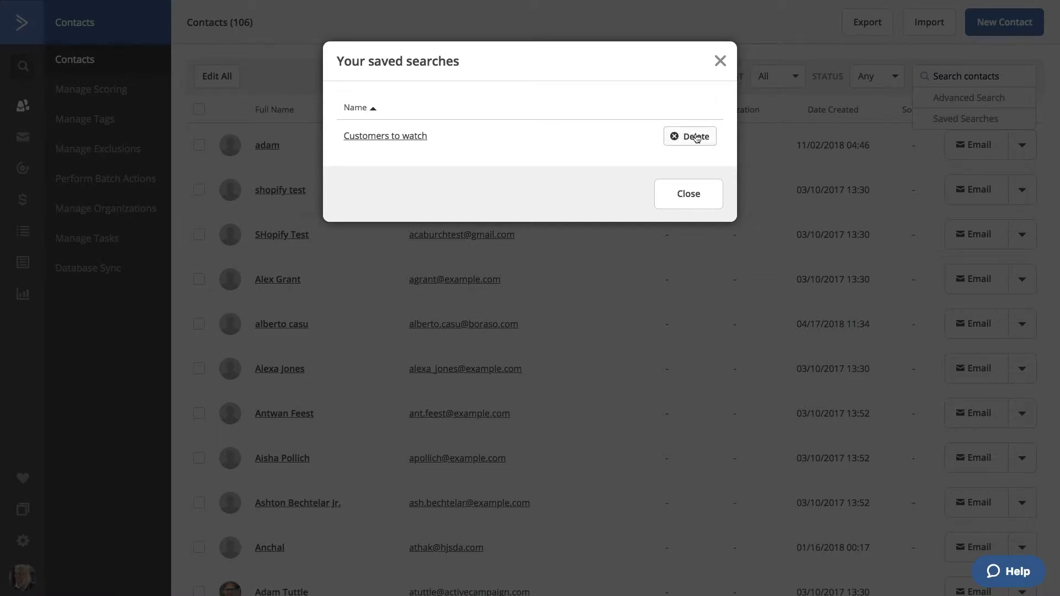
pyautogui.click(415, 136)
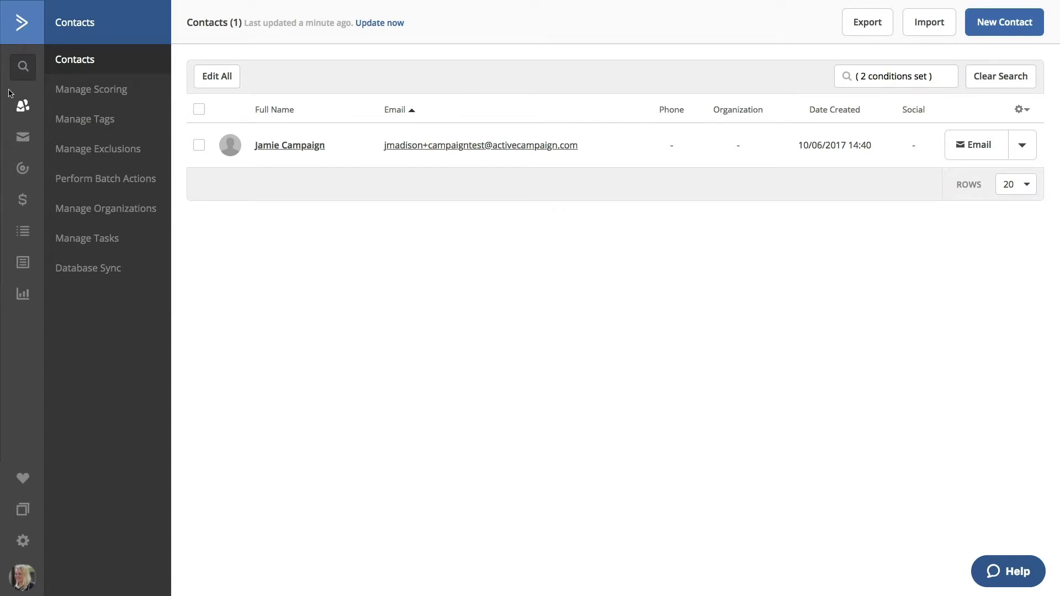
pyautogui.click(30, 32)
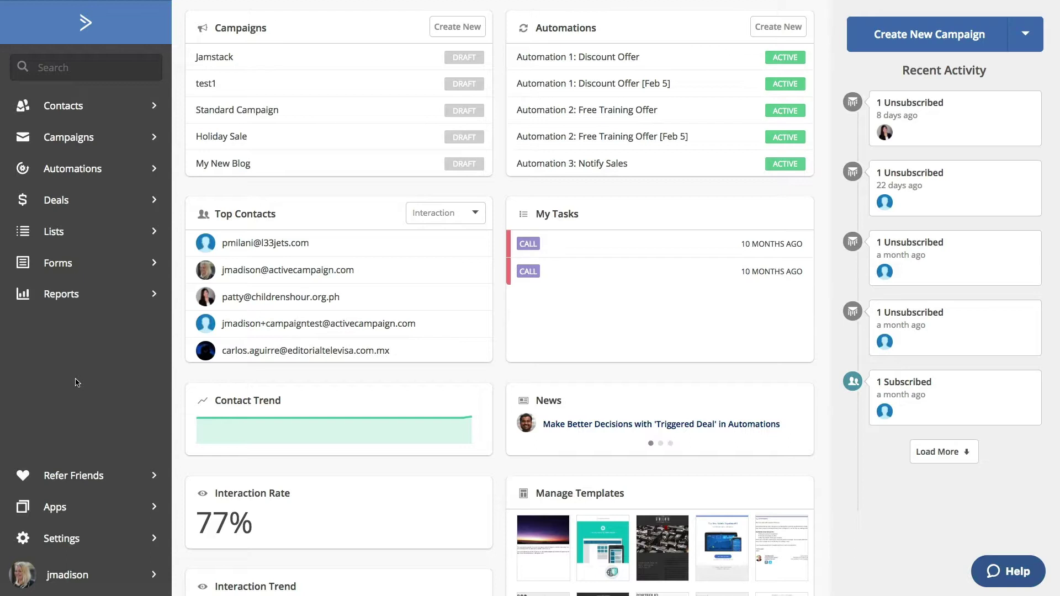
pyautogui.click(64, 232)
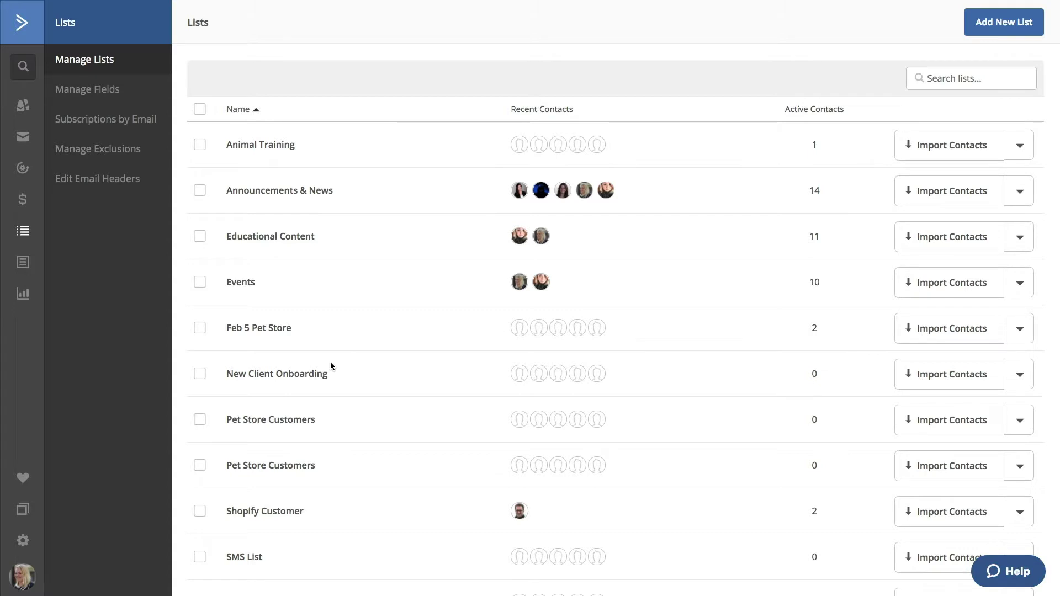
# - Check Announcements & News segments and its 14 contacts in Advanced Search, then return to the dashboard
pyautogui.click(1023, 200)
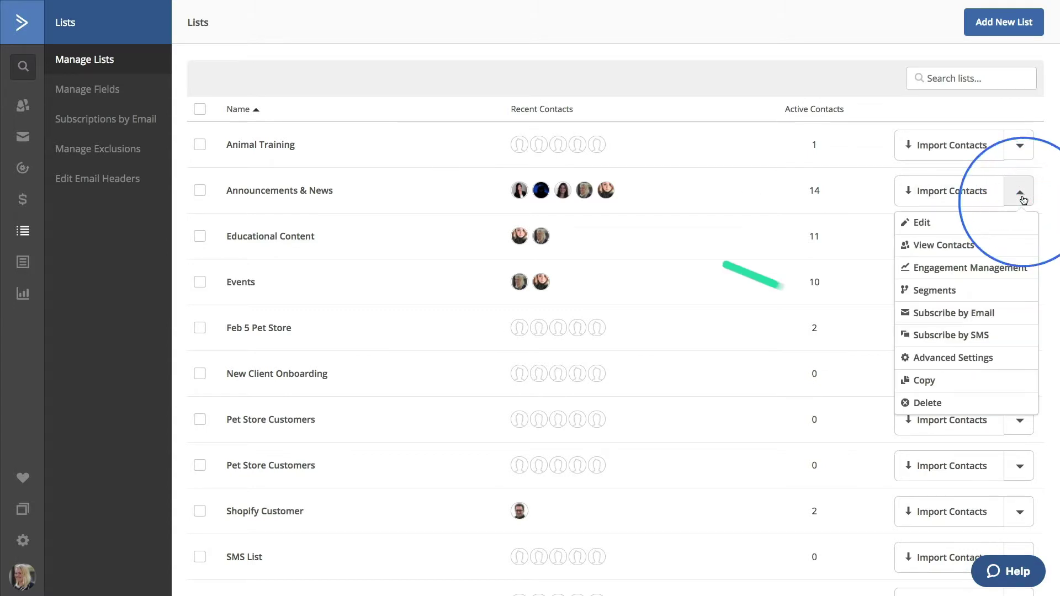
pyautogui.click(954, 292)
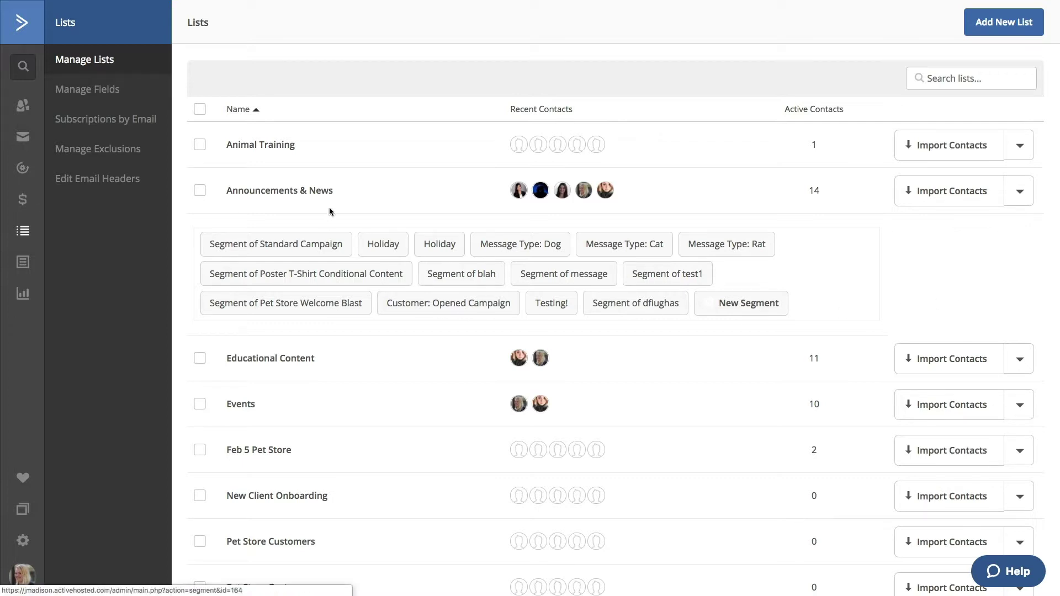
pyautogui.click(322, 192)
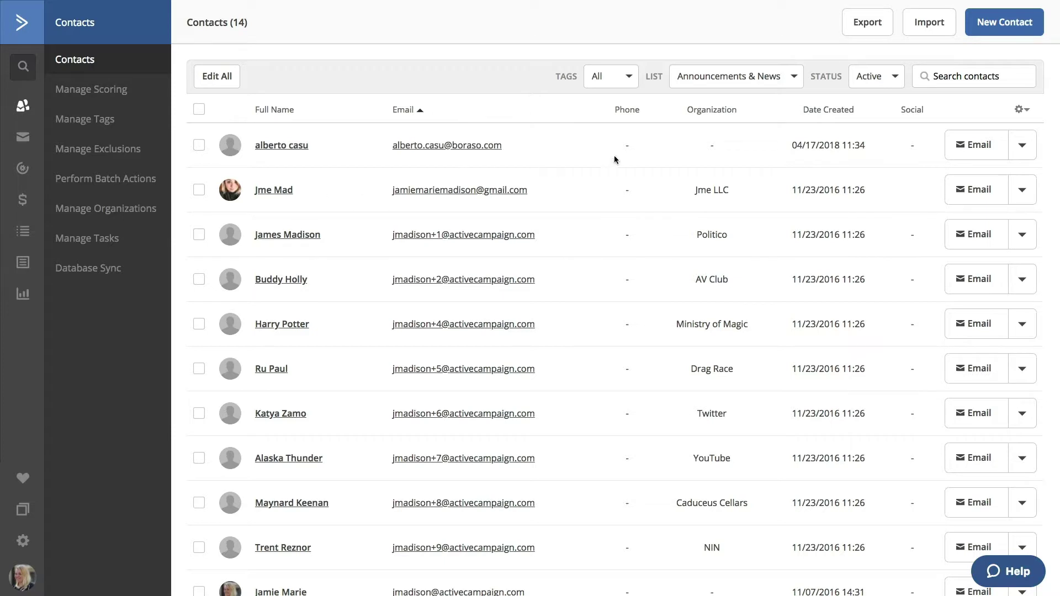
pyautogui.click(973, 81)
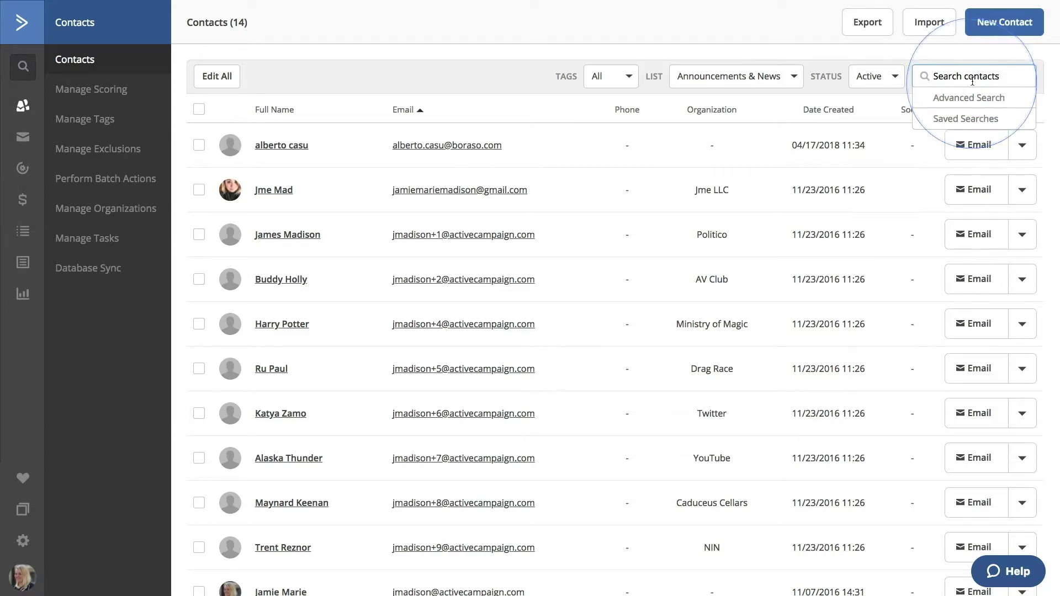
pyautogui.click(971, 98)
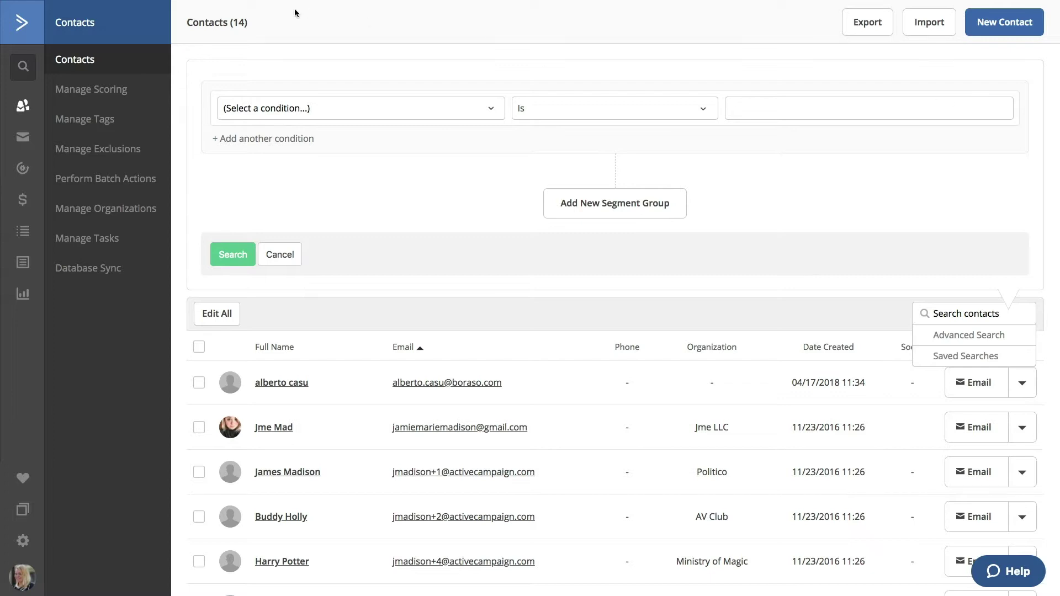
pyautogui.click(27, 21)
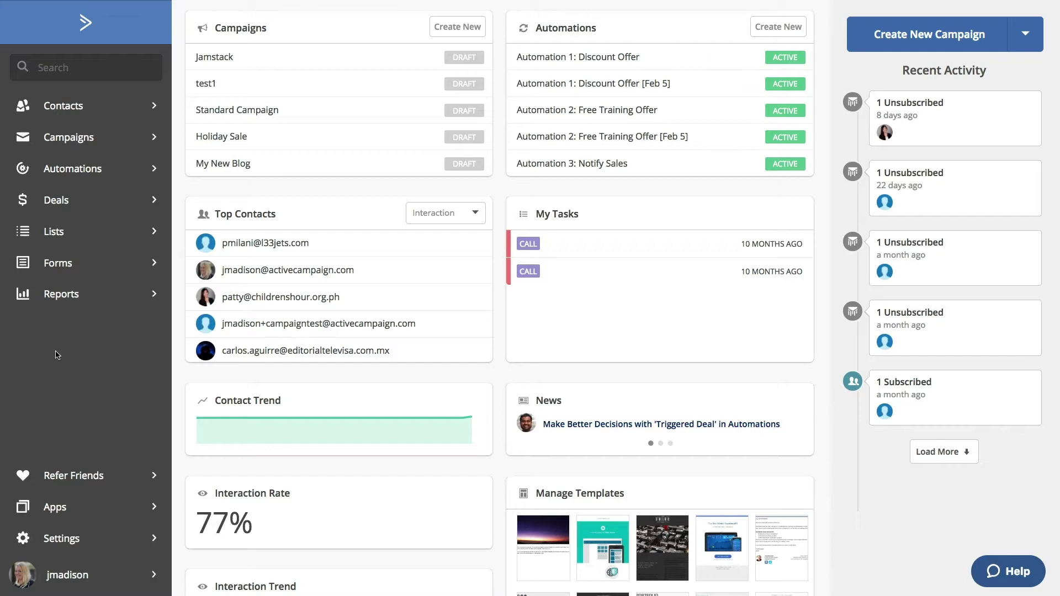
# - Create a Standard campaign named 'Segment Test' and continue to the list-selection step
pyautogui.click(83, 142)
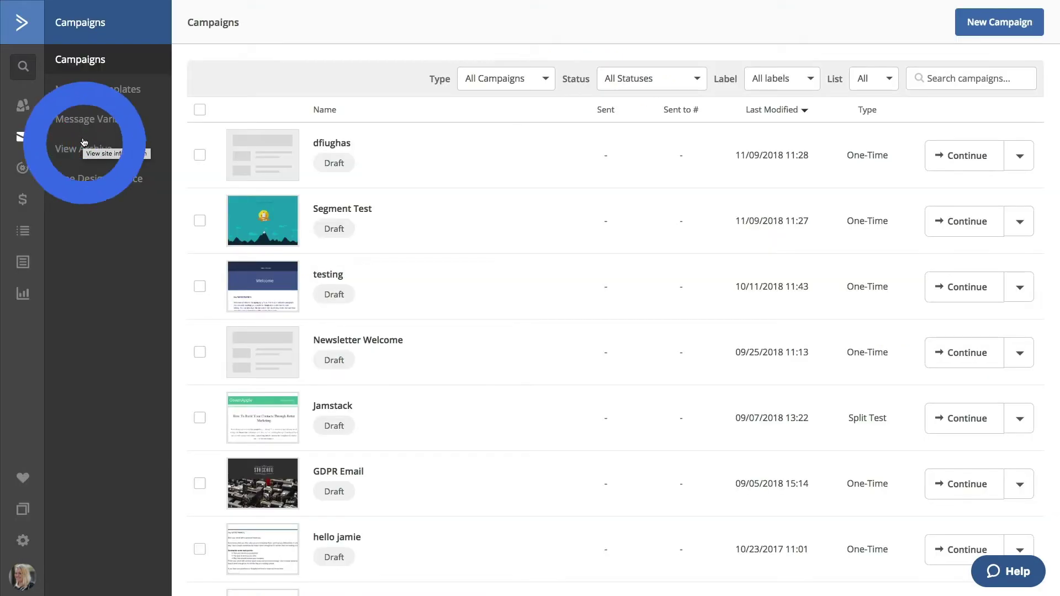
pyautogui.click(1013, 23)
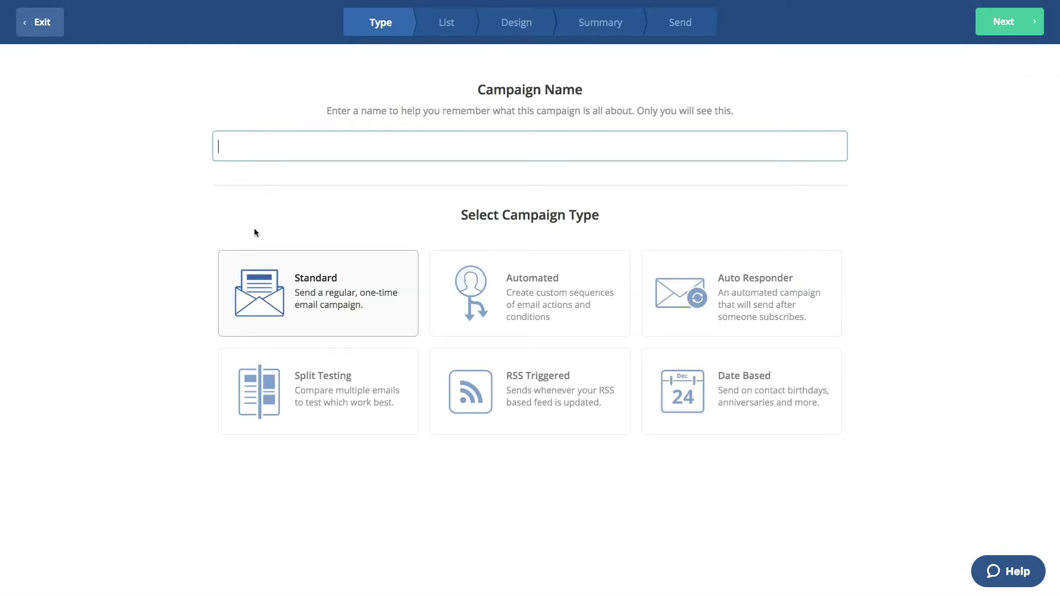
pyautogui.write('Segment Test')
pyautogui.click(230, 306)
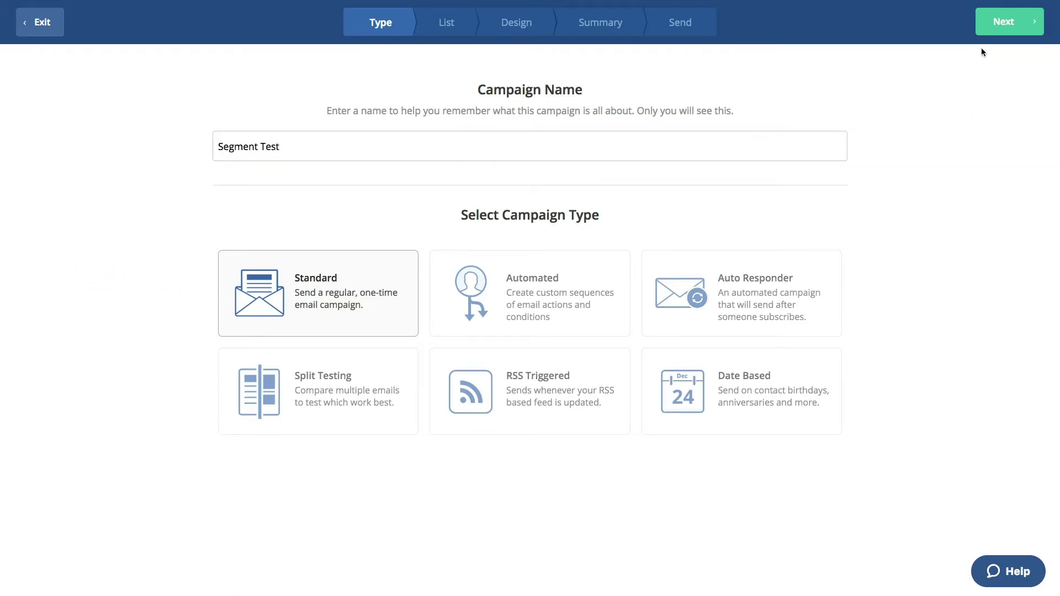
pyautogui.click(1008, 25)
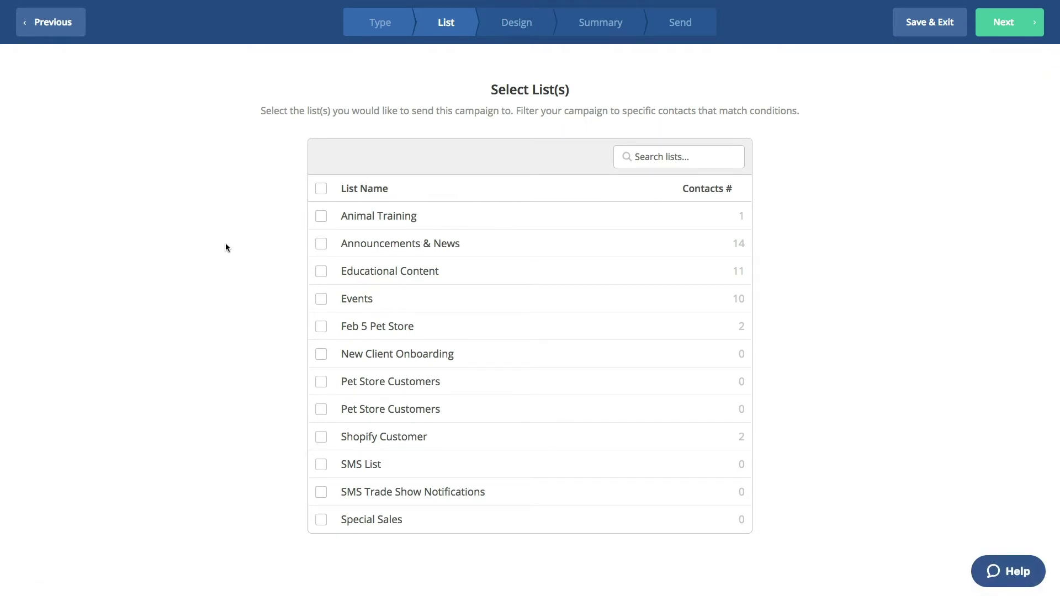
# - Send the campaign to the Announcements & News list
pyautogui.click(321, 244)
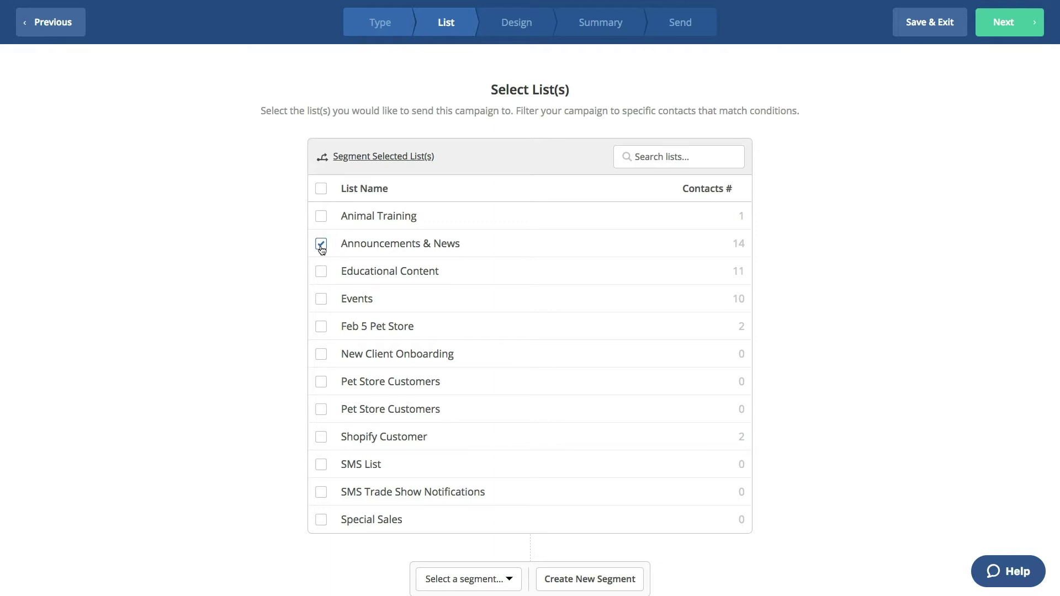
pyautogui.click(396, 157)
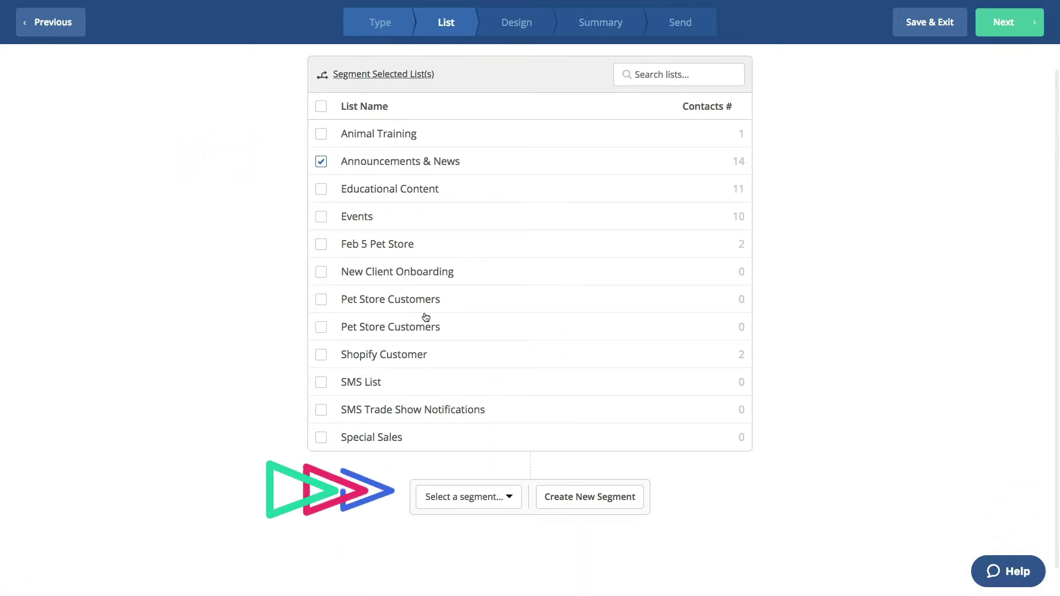
pyautogui.scroll(-1, 495, 499)
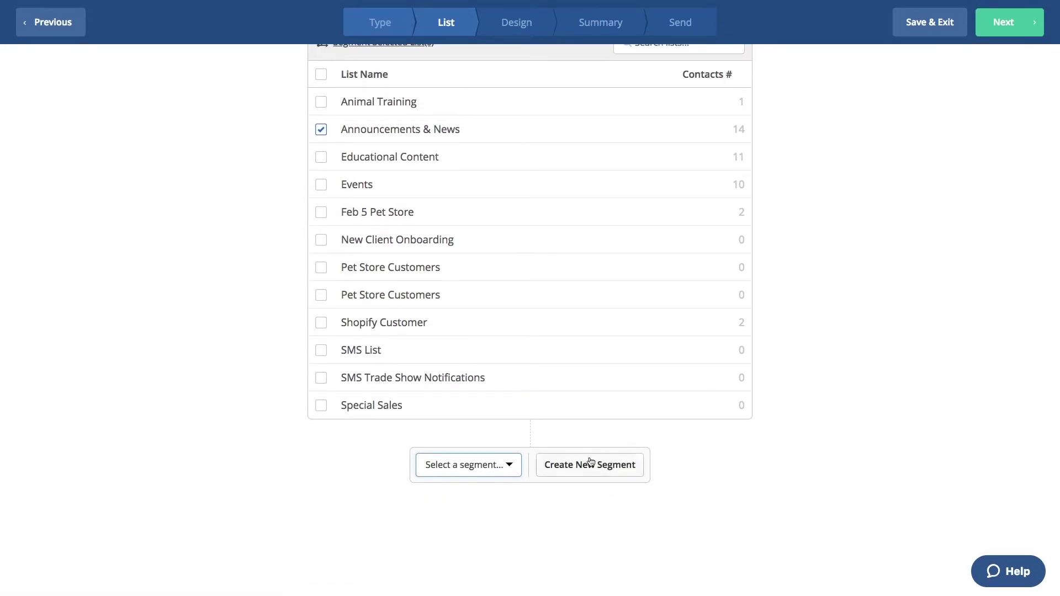
# - Look through the existing segments without picking one, then start a new segment
pyautogui.click(513, 468)
pyautogui.scroll(-3, 492, 542)
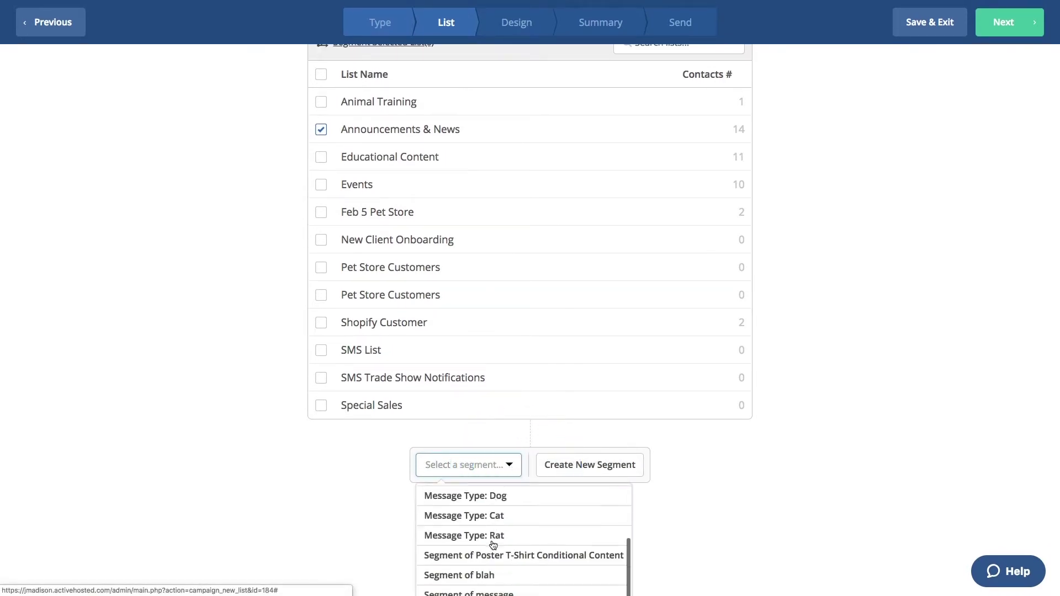
pyautogui.scroll(3, 493, 544)
pyautogui.click(510, 478)
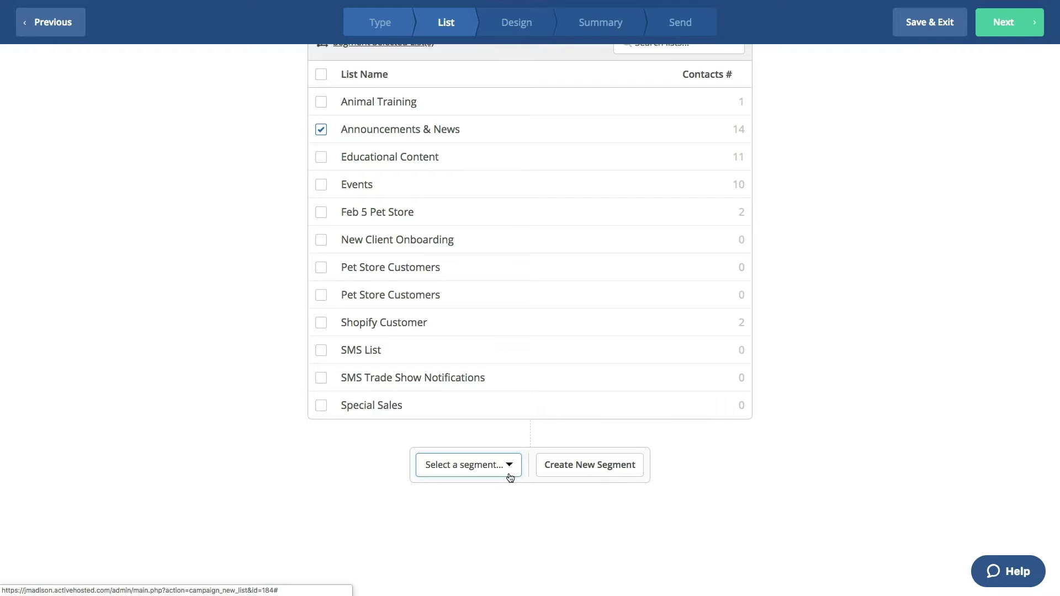
pyautogui.click(601, 474)
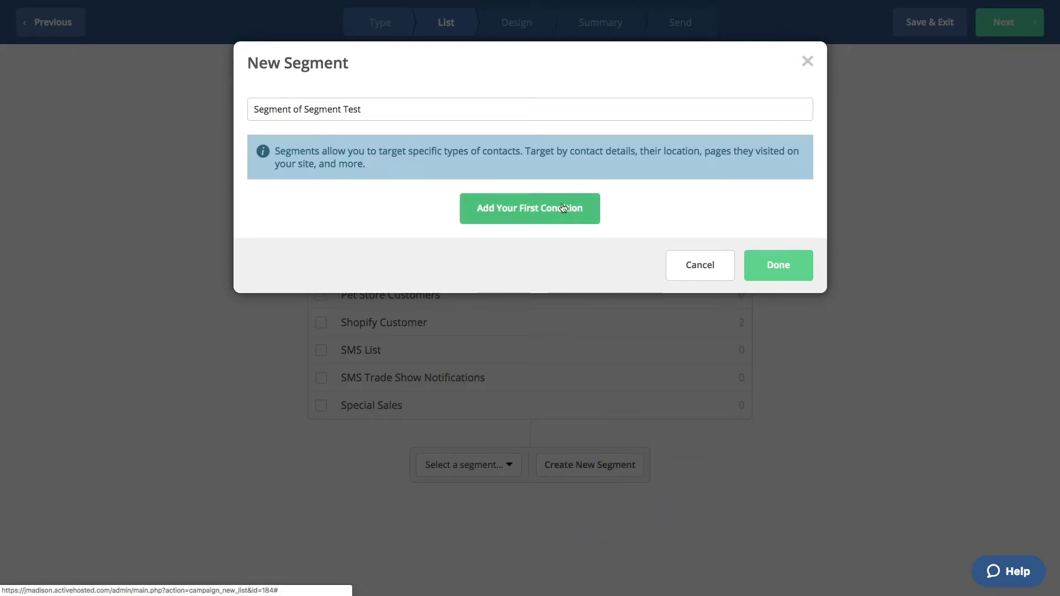
# - Rename the segment 'Testing', add its first condition row, then return to Automations
pyautogui.click(573, 112)
pyautogui.press('super+a')
pyautogui.write('Testing')
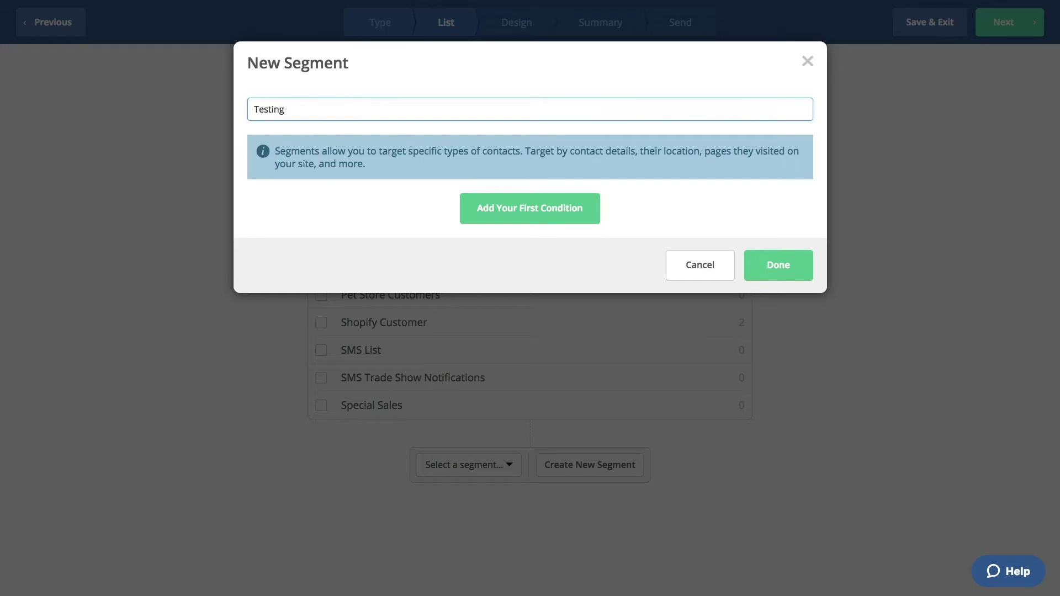
pyautogui.click(534, 210)
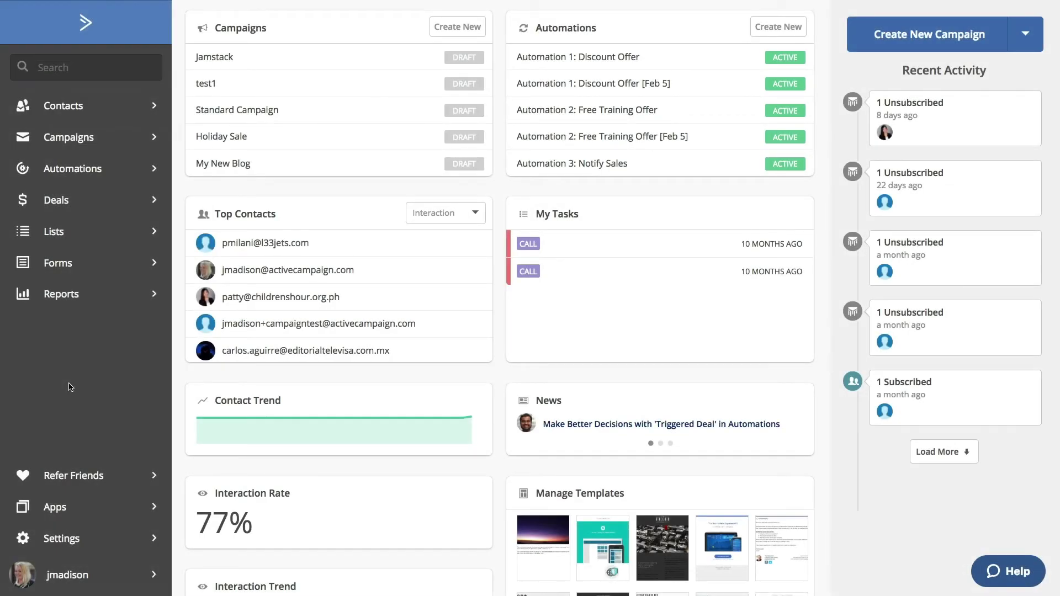
pyautogui.click(80, 164)
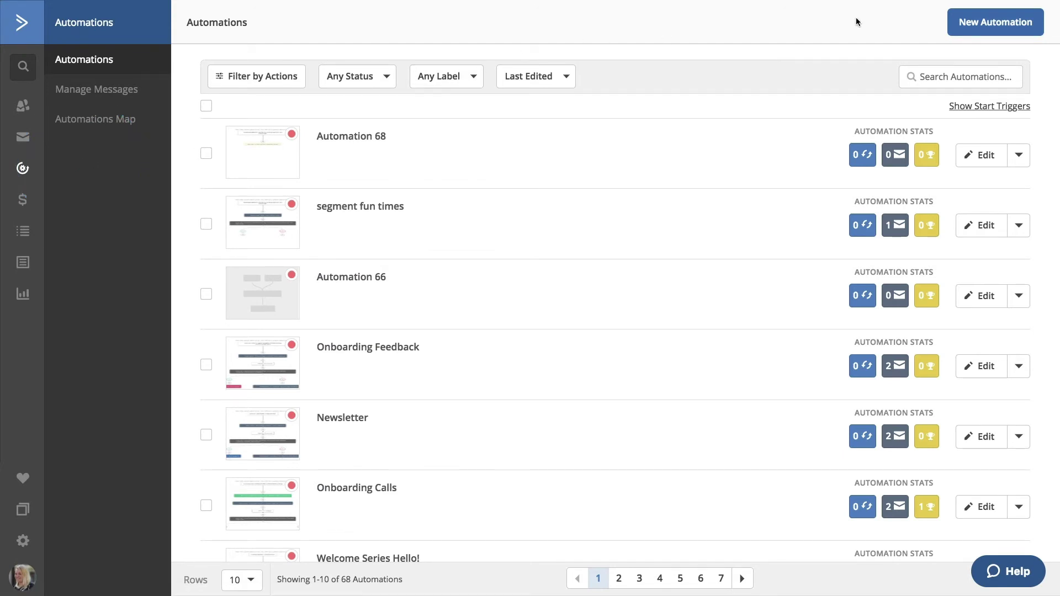
# - Create a new automation from scratch with the Submits a form trigger
pyautogui.click(995, 22)
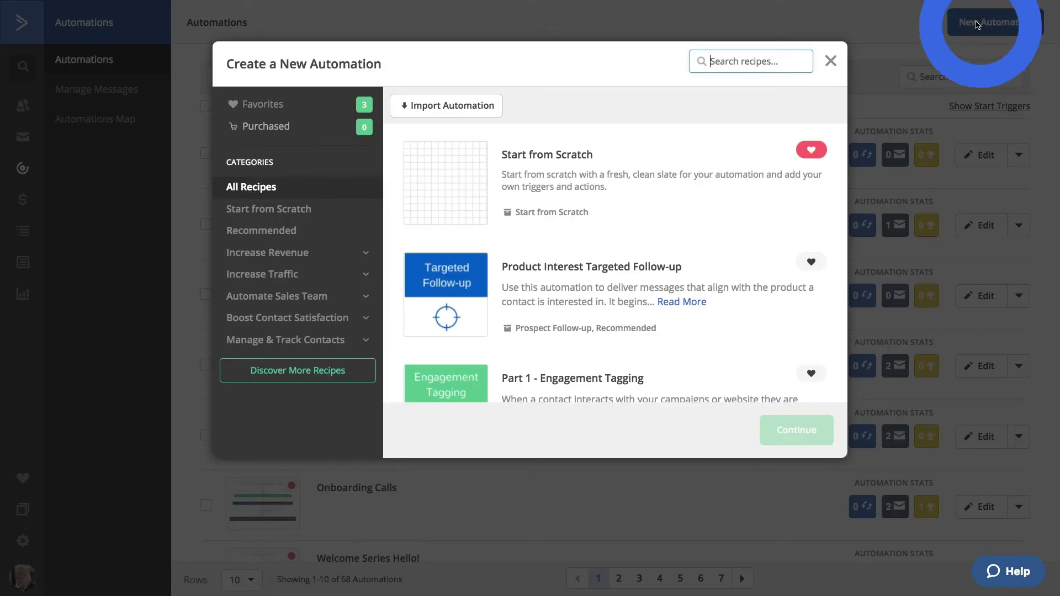
pyautogui.click(701, 176)
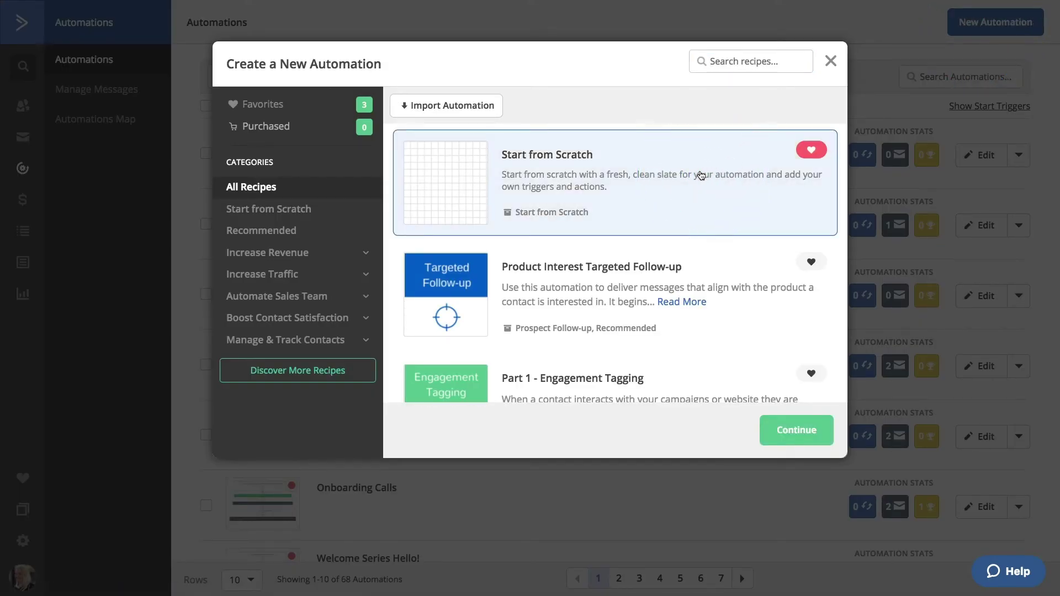
pyautogui.click(798, 429)
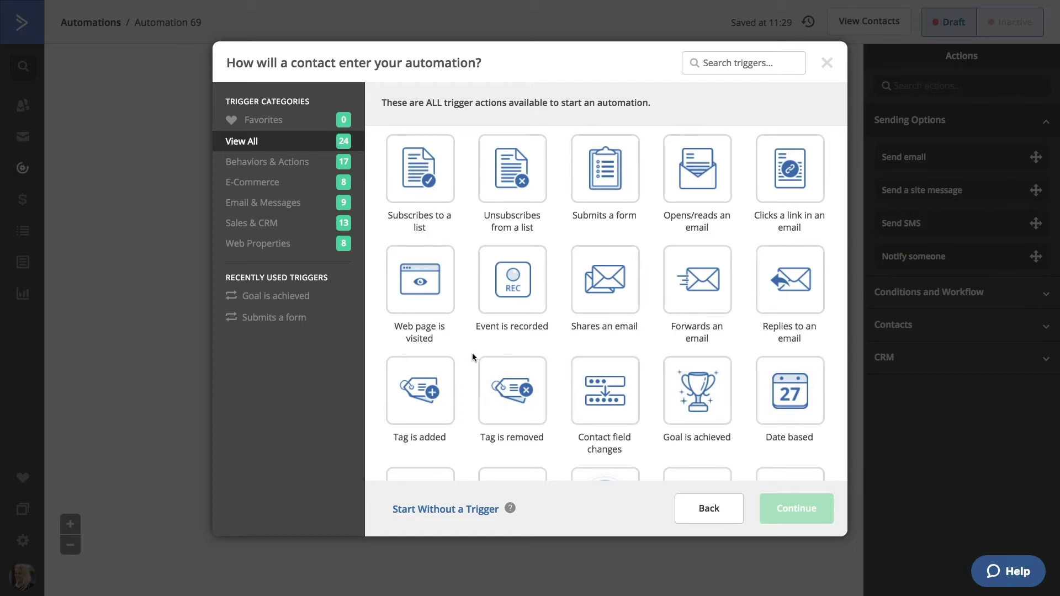
pyautogui.click(590, 189)
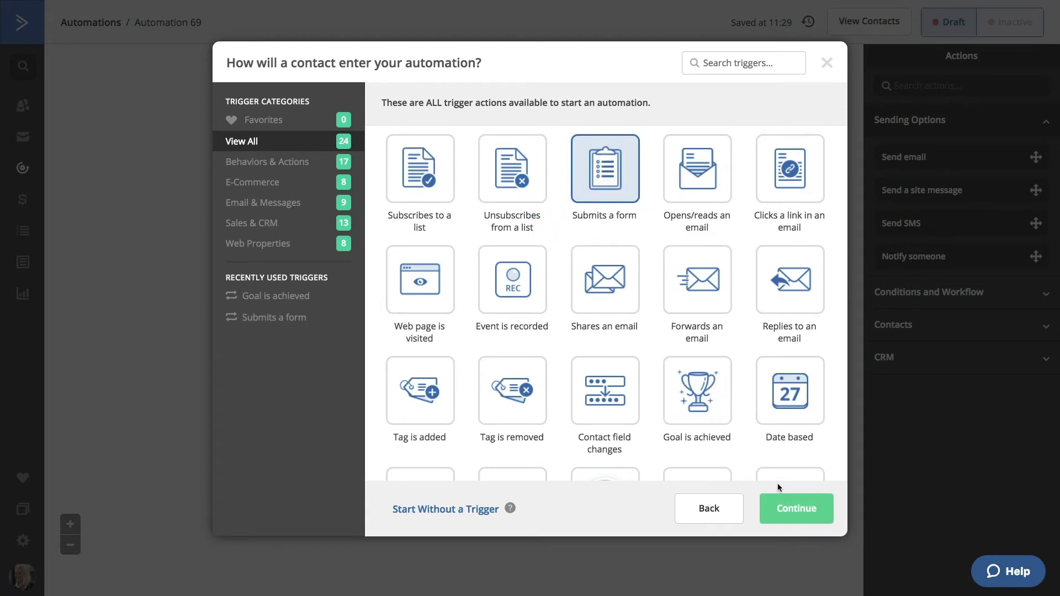
pyautogui.click(804, 514)
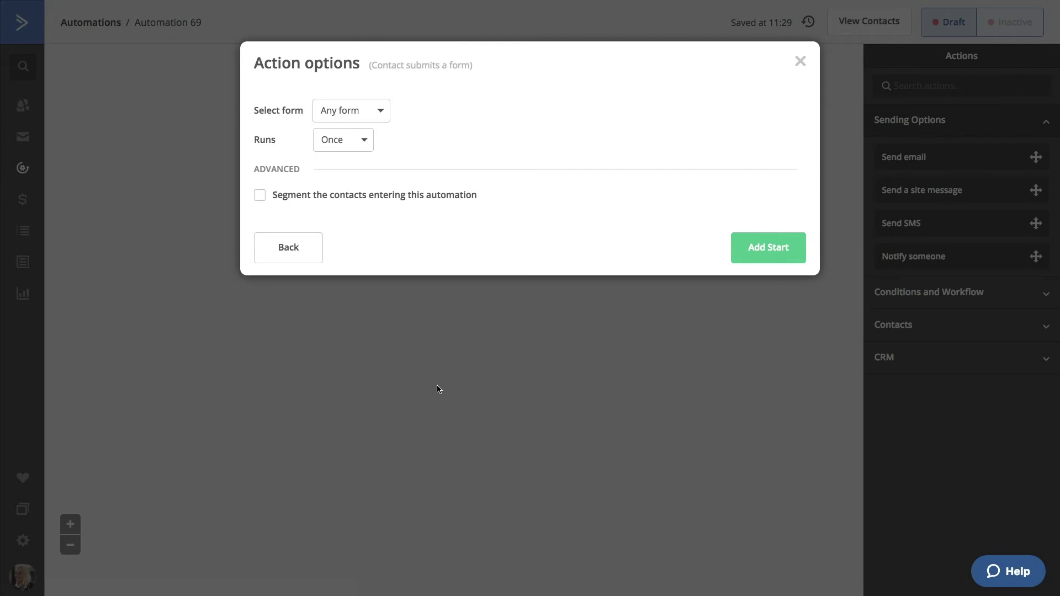
# - Limit the form trigger to contacts who have opened any campaign (Actions > Has opened)
pyautogui.click(260, 196)
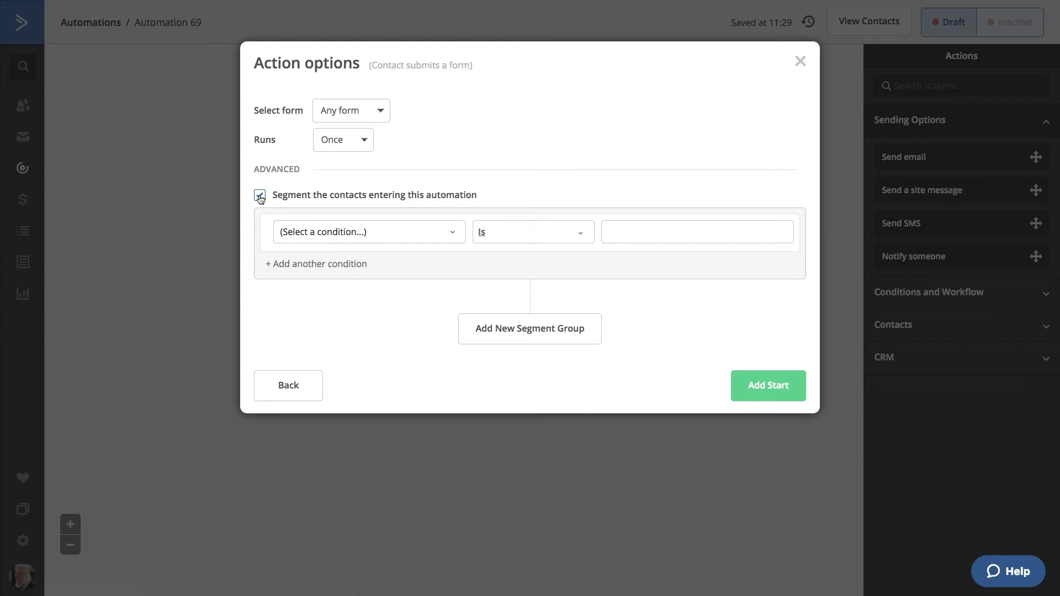
pyautogui.click(327, 234)
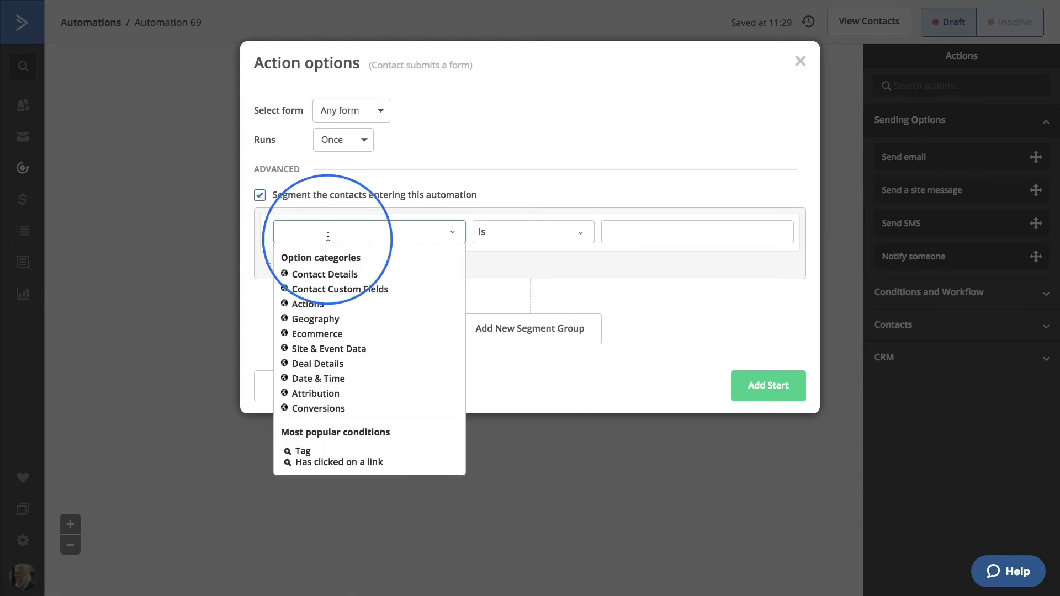
pyautogui.click(314, 305)
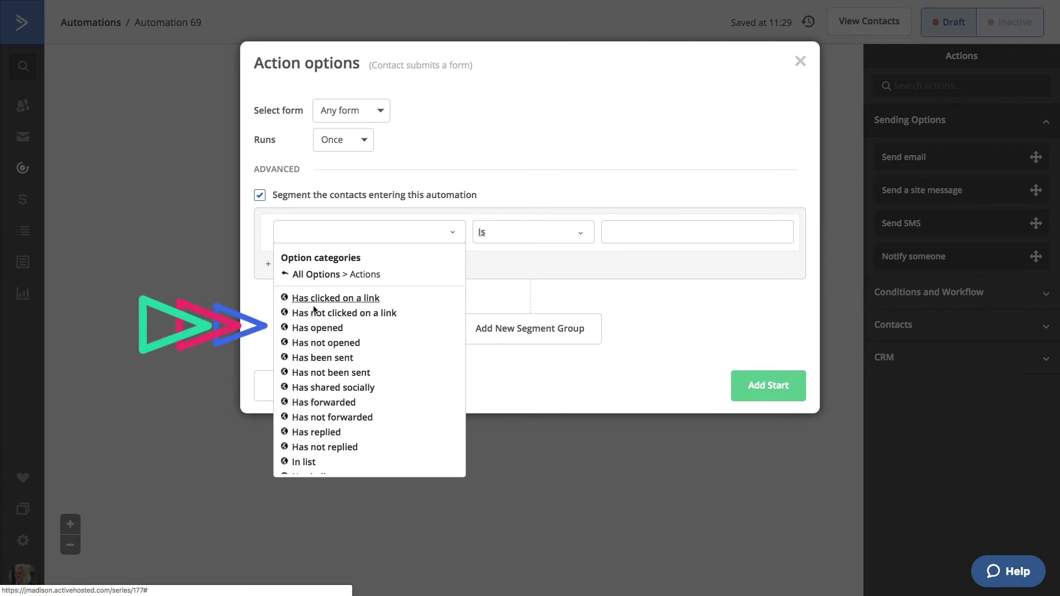
pyautogui.click(316, 329)
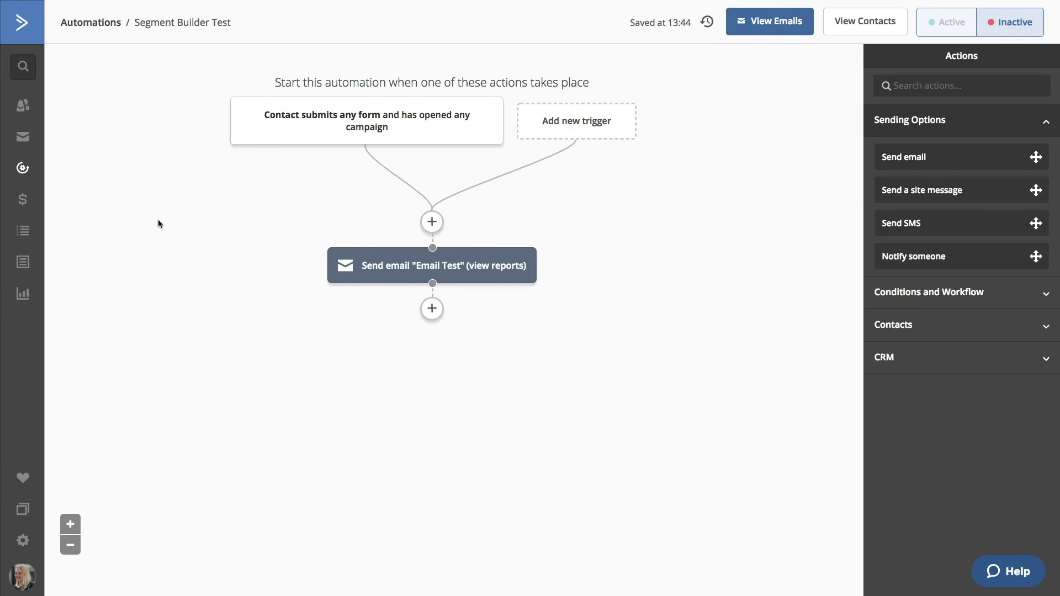
# - Insert an If / Else step from Conditions and Workflow below Send email
pyautogui.click(432, 309)
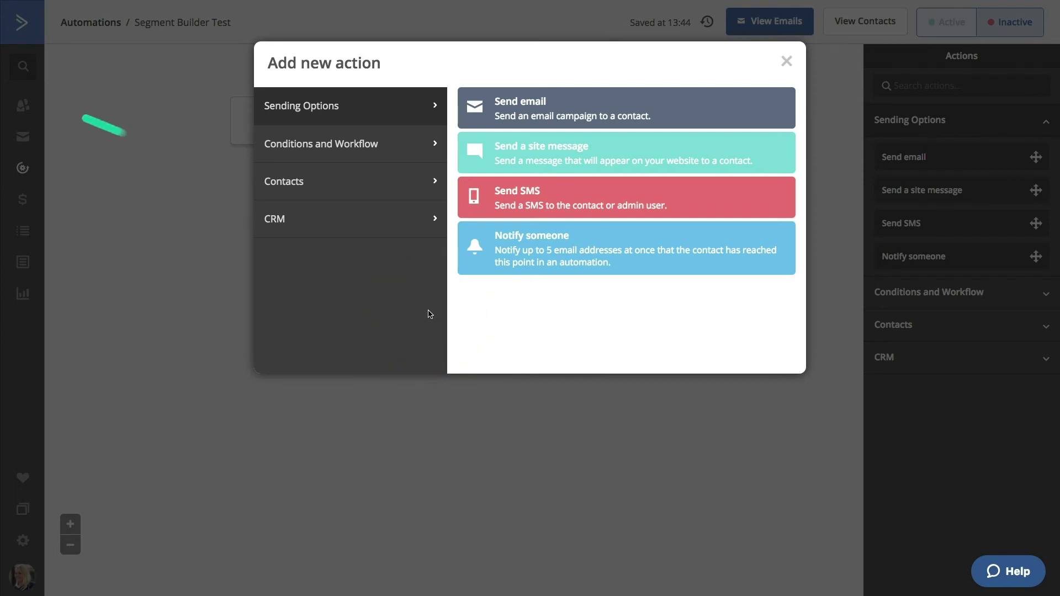
pyautogui.click(350, 146)
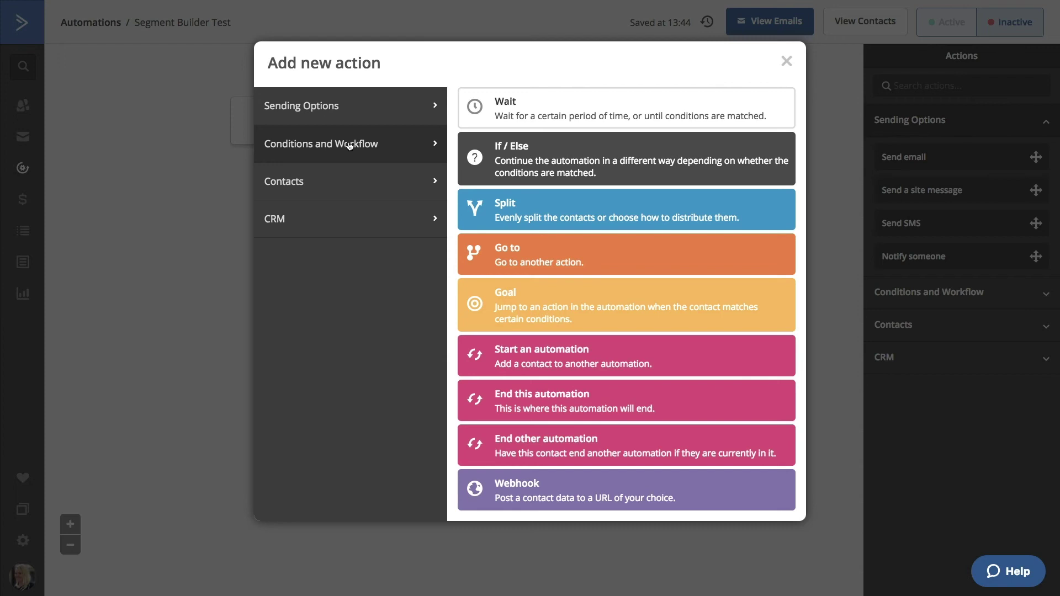
pyautogui.click(519, 154)
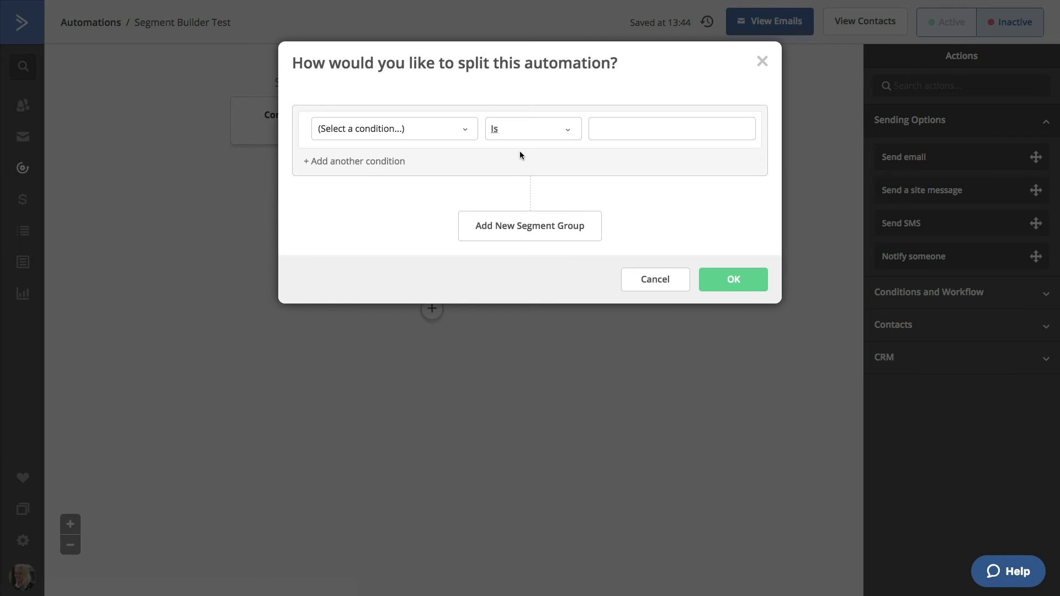
# - Set the split condition to Contact Details > Tag exists '10% Discount'
pyautogui.click(464, 134)
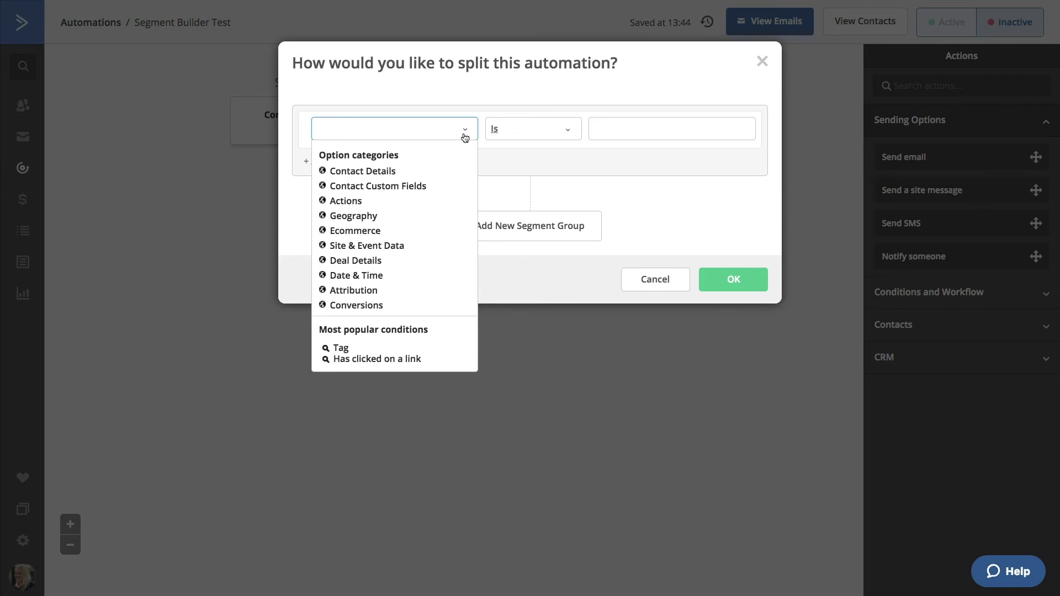
pyautogui.click(391, 172)
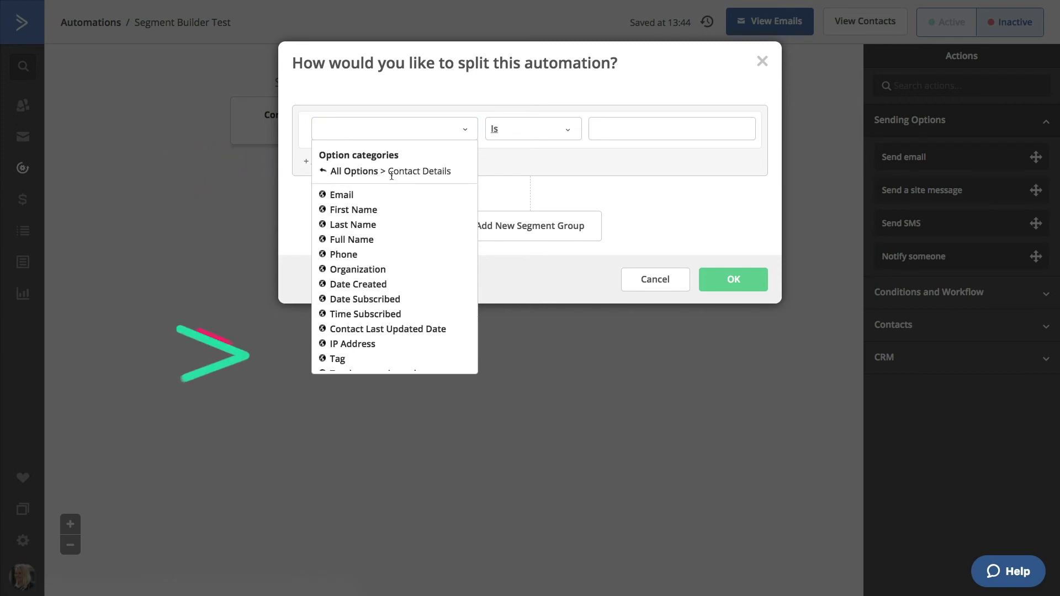
pyautogui.click(338, 359)
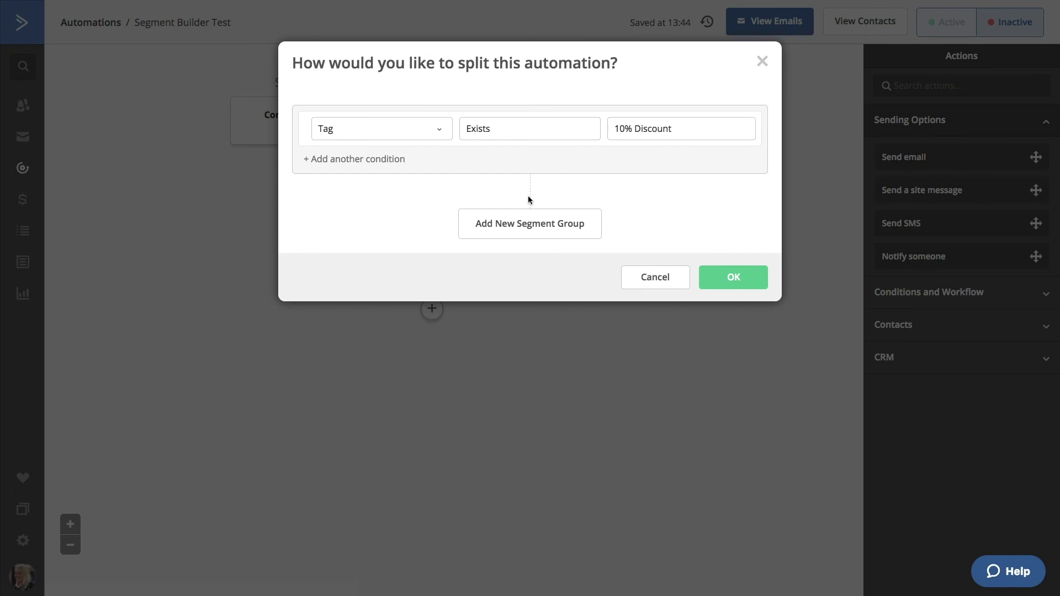
# - Confirm the Tag exists '10% Discount' split to create Yes and No branches
pyautogui.click(718, 274)
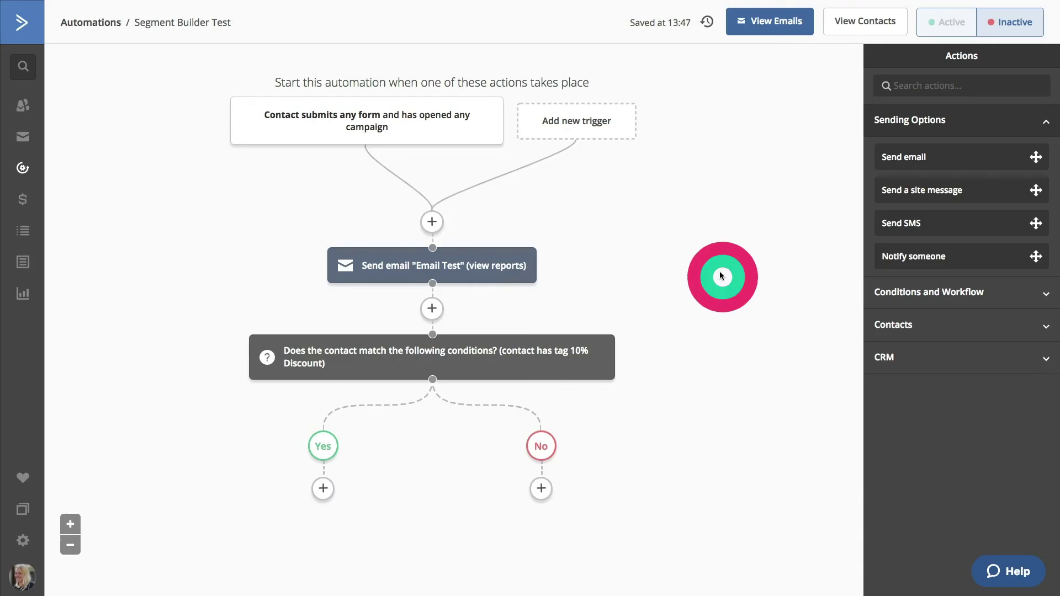